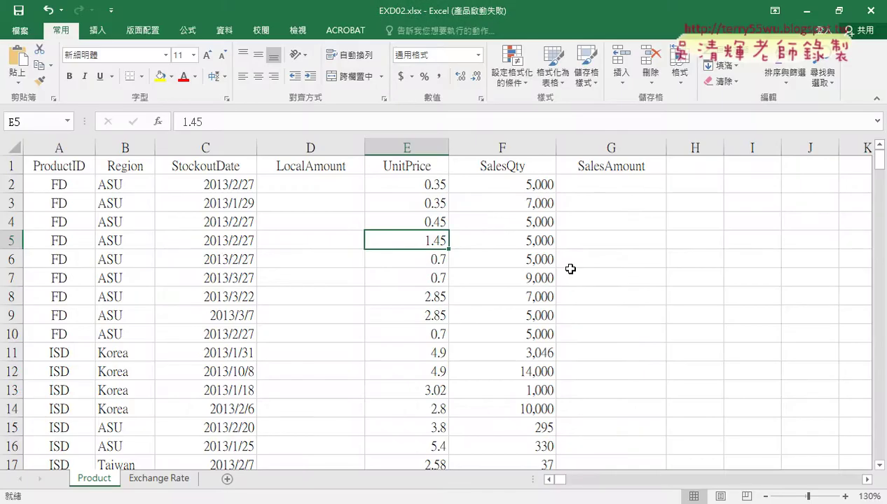
Restore the deleted month Total rows, such as '02-2013 Total', in column C.
click(653, 78)
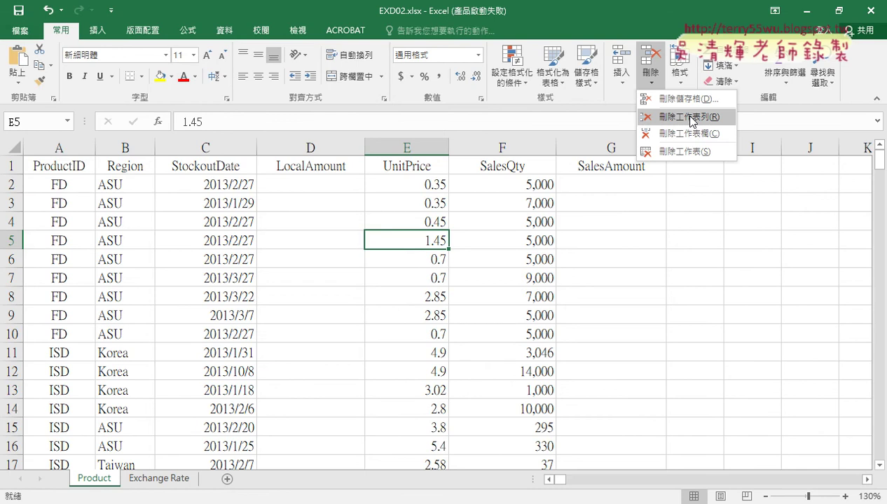
click(170, 212)
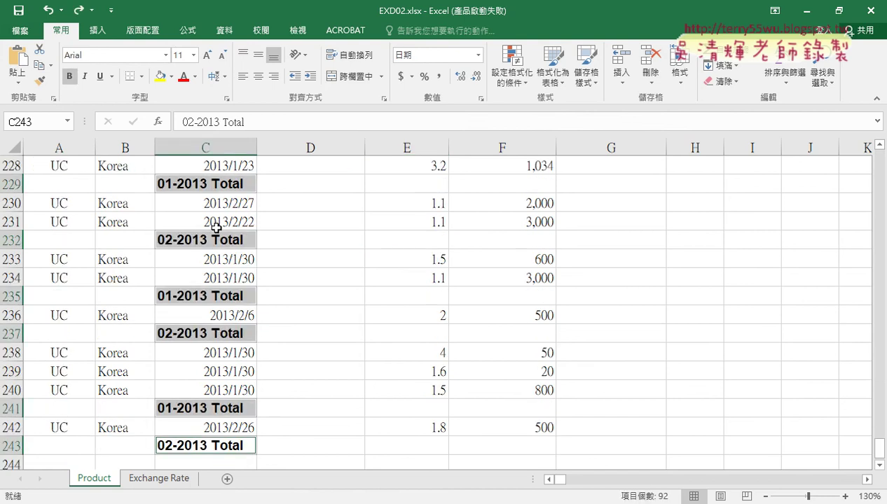
Redo deleting the Total rows and confirm the product data ends at C151.
scroll(216, 227, up, 5)
click(220, 165)
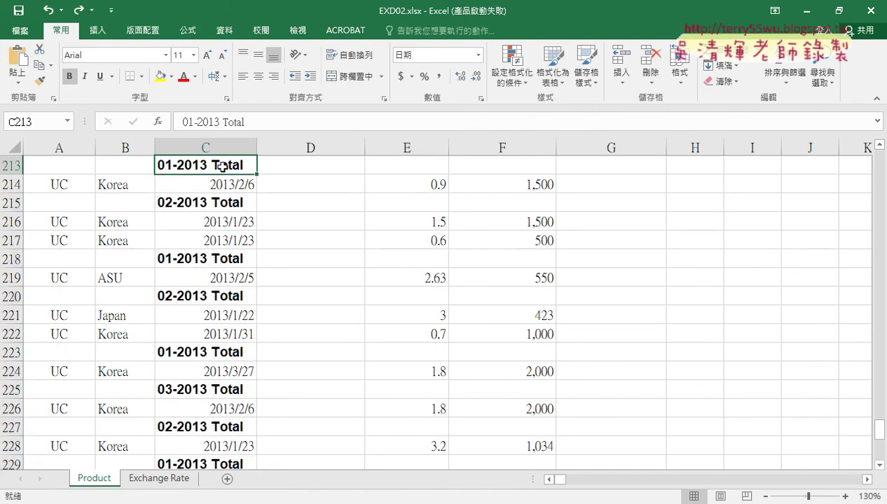
key(ctrl+Down)
scroll(210, 168, down, 2)
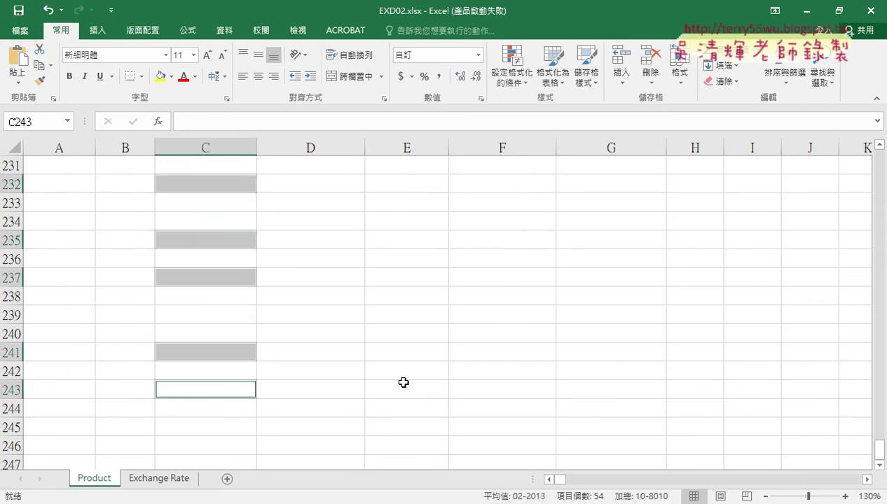
scroll(404, 382, up, 6)
scroll(403, 382, up, 11)
scroll(404, 383, up, 10)
scroll(403, 382, up, 5)
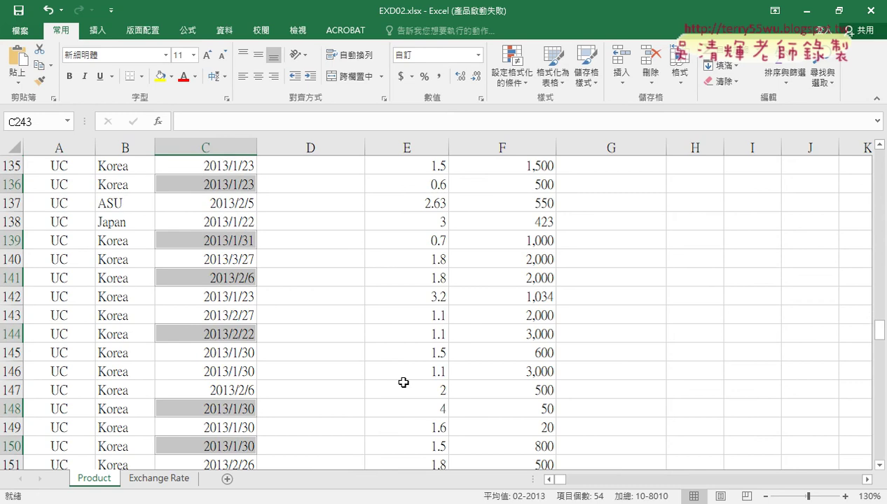
scroll(403, 382, down, 3)
click(249, 297)
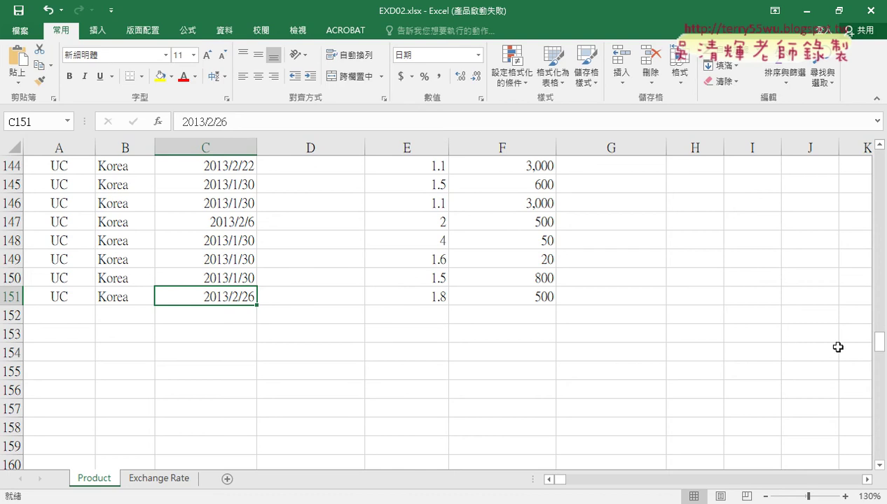
drag(880, 342, 880, 161)
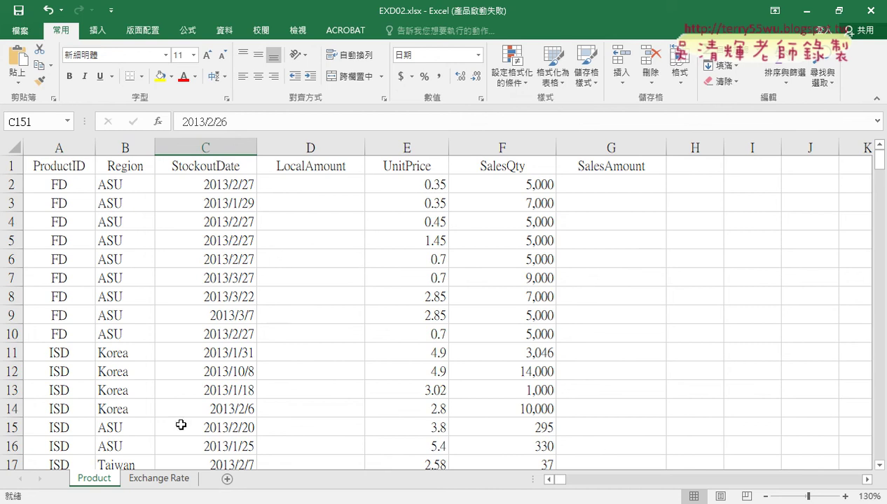
scroll(306, 155, down, 3)
scroll(306, 155, down, 2)
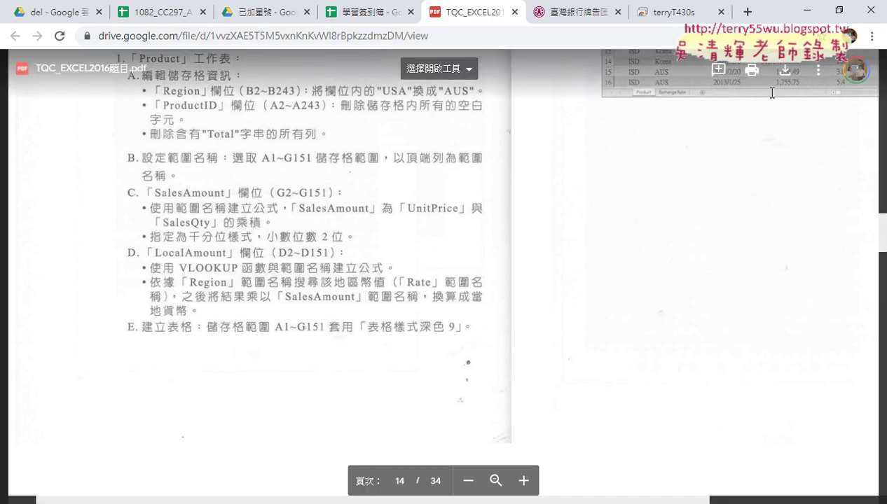
click(806, 10)
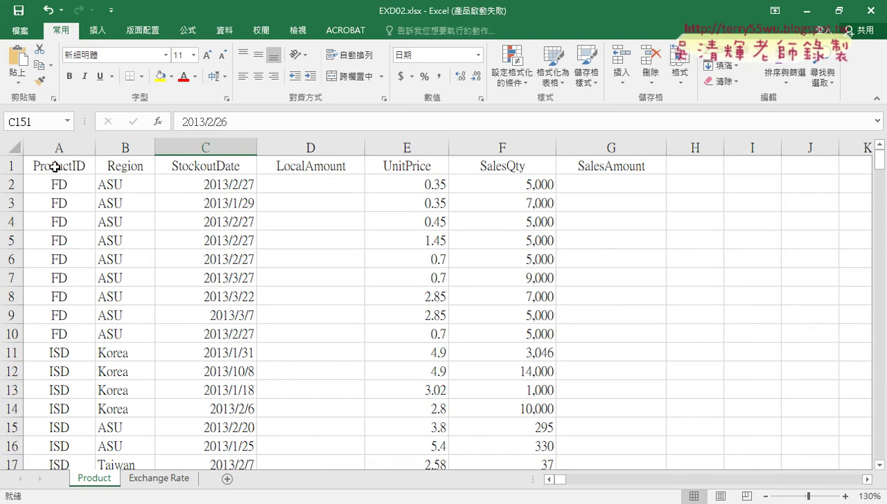
Select the ProductID values A2:A151 and return to the top of the sheet.
click(57, 169)
drag(59, 184, 70, 182)
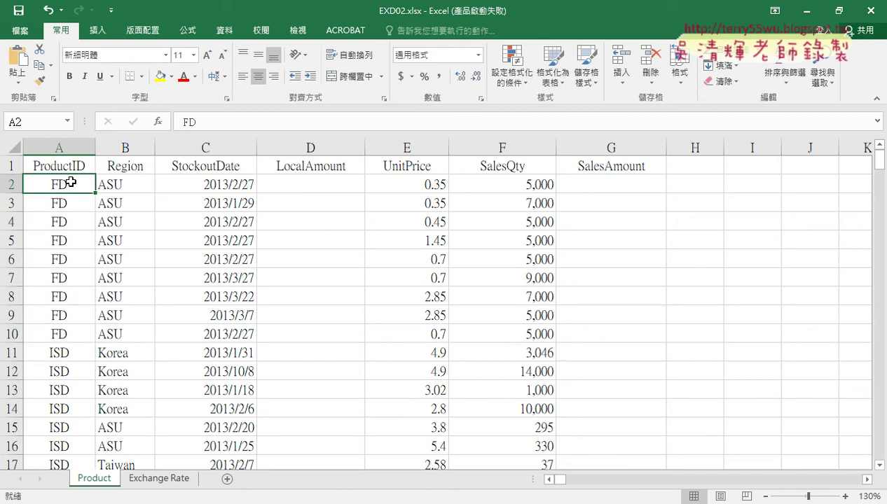
key(ctrl+shift+Down)
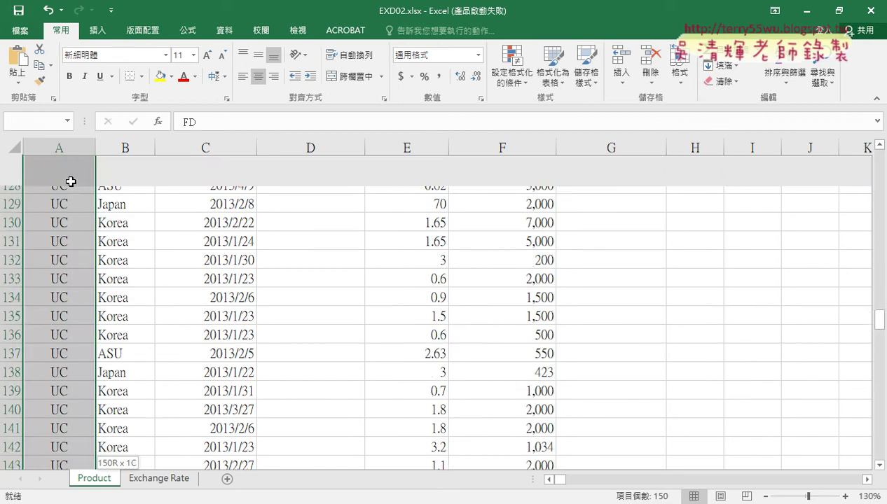
scroll(71, 182, up, 4)
scroll(71, 182, up, 12)
scroll(71, 182, up, 6)
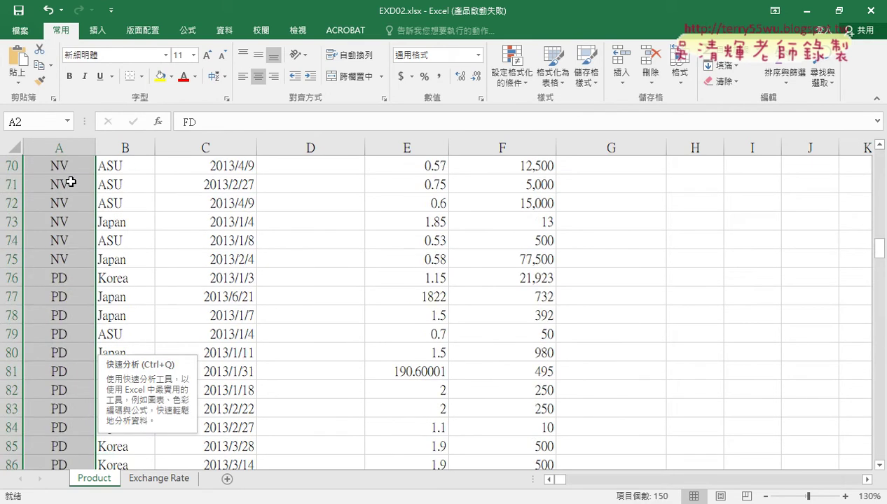
scroll(71, 183, up, 13)
scroll(71, 182, up, 7)
scroll(70, 183, up, 3)
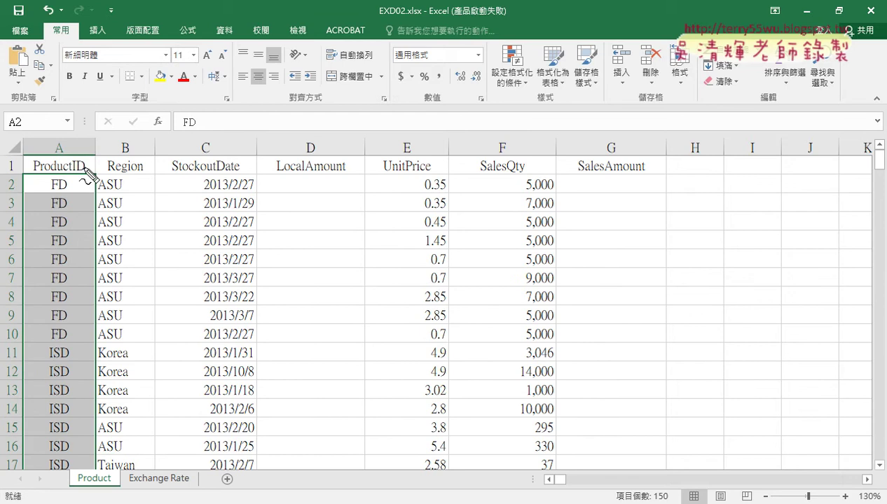
Annotate the ProductID heading with pen marks, then clear the annotations.
mouse_move(85, 169)
mouse_down()
mouse_move(63, 128)
mouse_move(72, 132)
mouse_move(44, 140)
mouse_up()
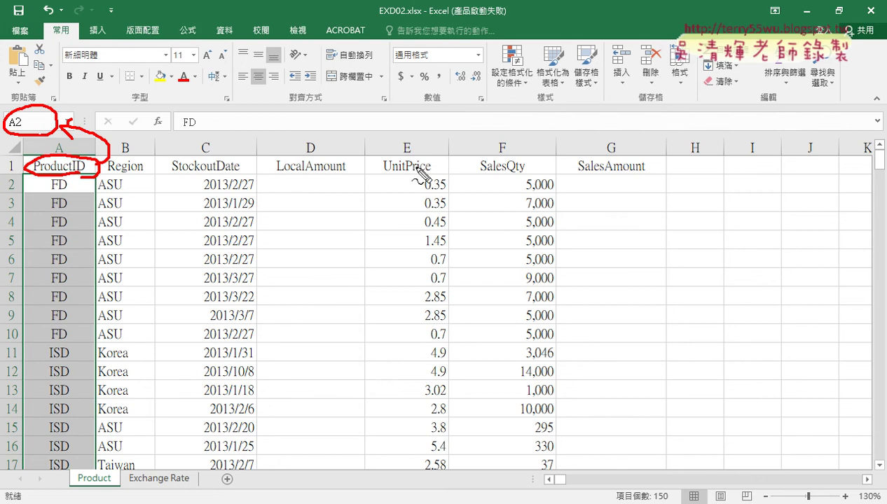
drag(541, 89, 571, 118)
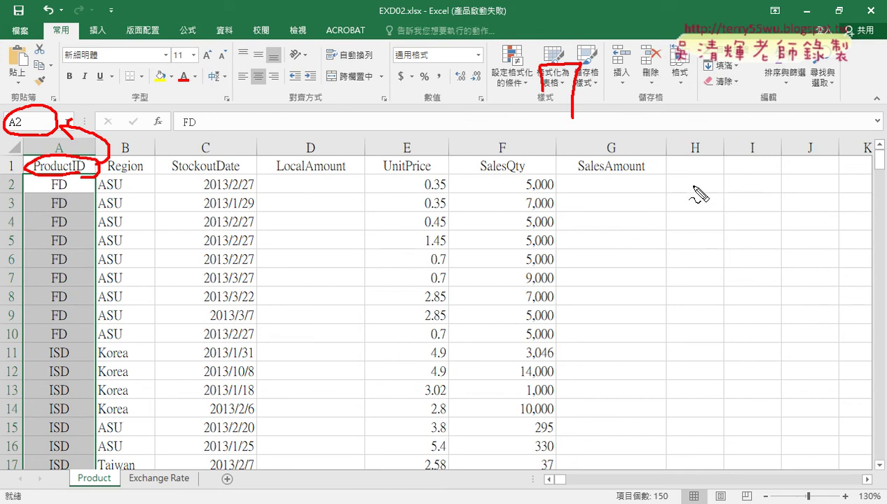
key(Escape)
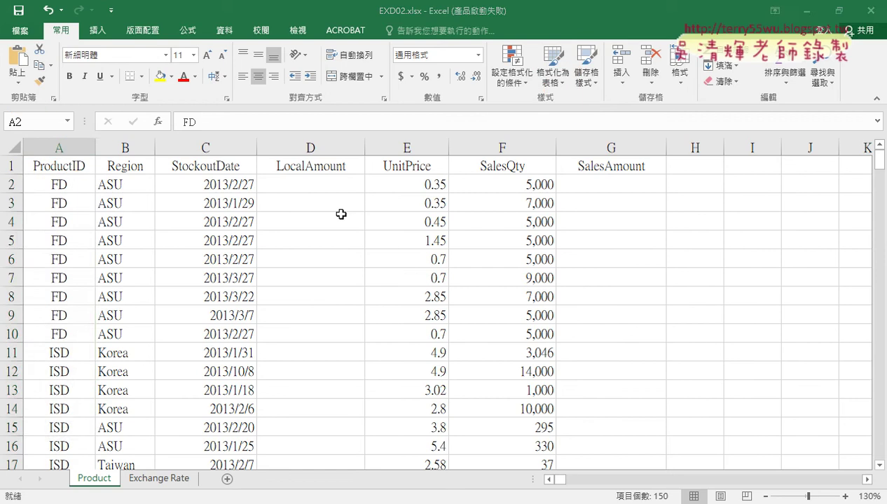
Preview the Formulas Create from Selection options, then cancel without creating names.
click(188, 32)
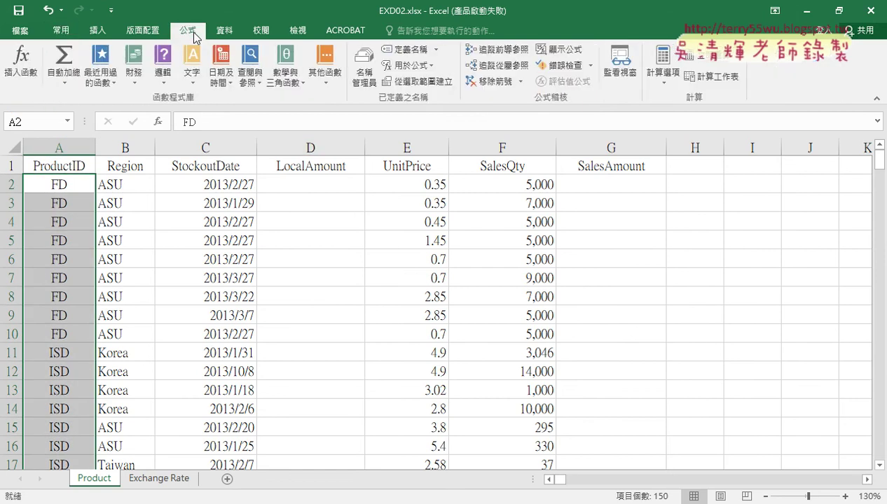
click(415, 82)
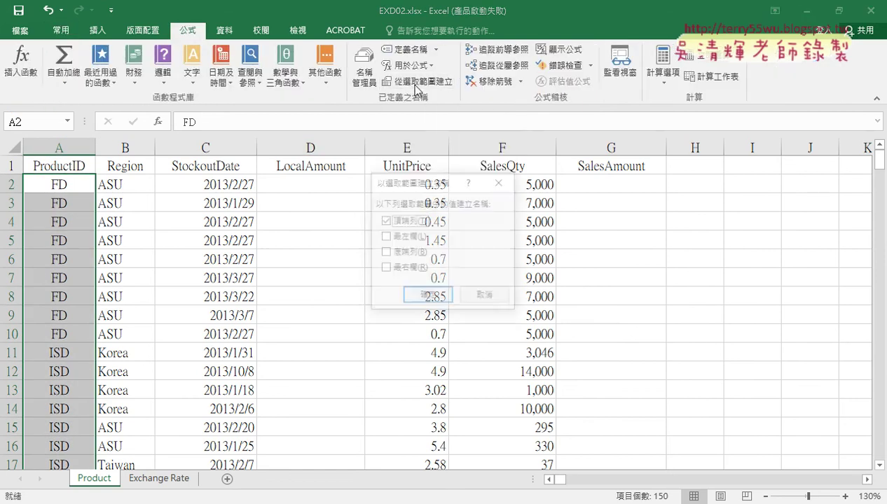
click(486, 297)
Select the full data range A1:G151 from the ProductID header.
click(67, 166)
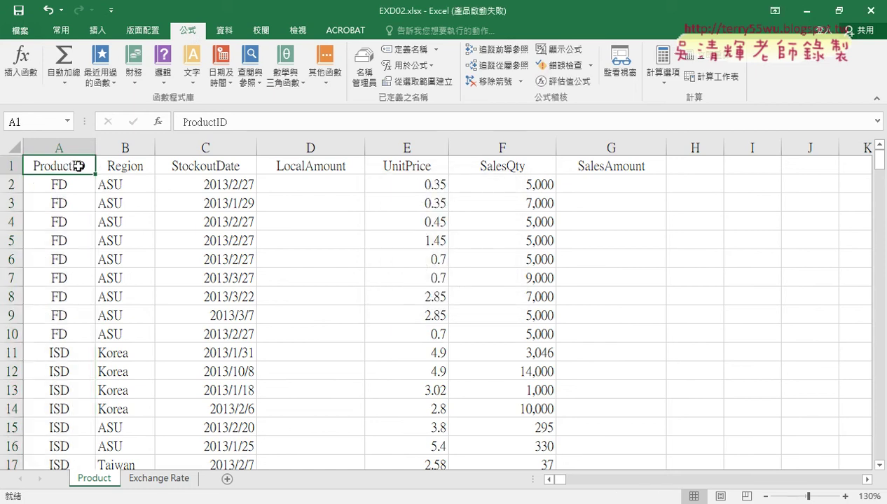
key(ctrl+shift+Right)
key(ctrl+shift+Down)
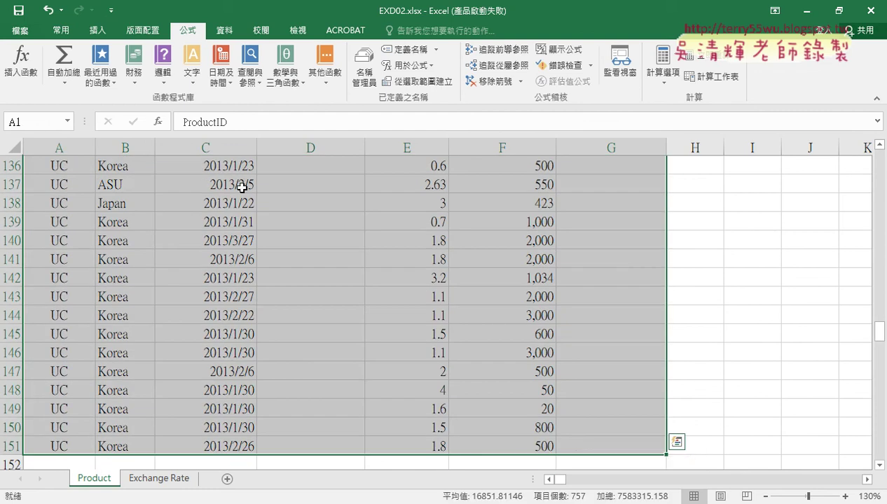
mouse_move(594, 463)
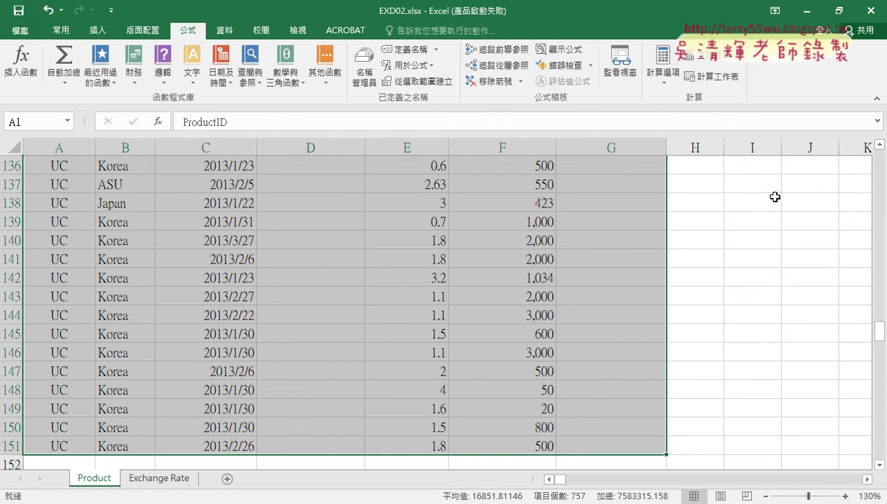
drag(878, 332, 884, 159)
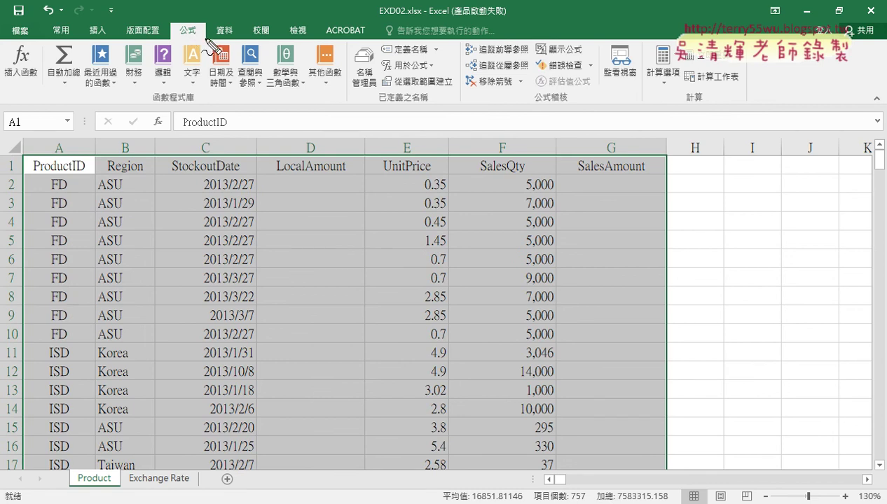
Mark the Create from Selection tool and the range's top row with pen annotations, then clear them.
drag(198, 25, 199, 41)
drag(382, 75, 392, 91)
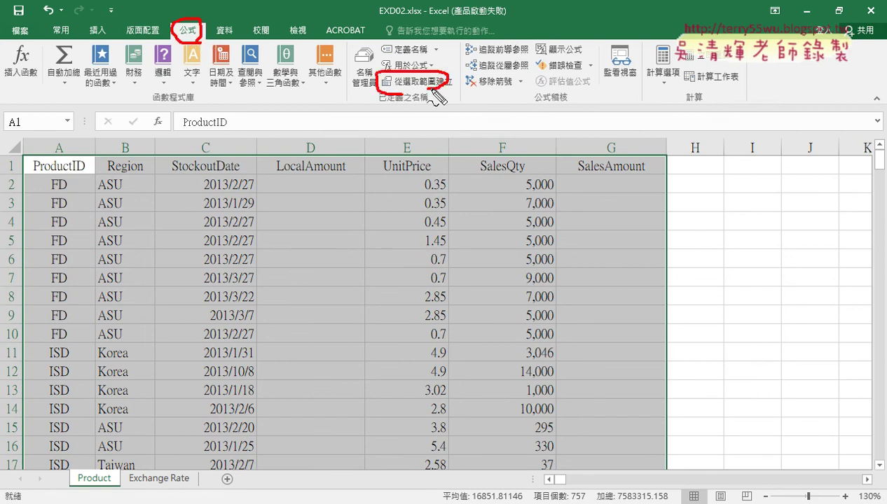
drag(203, 46, 361, 89)
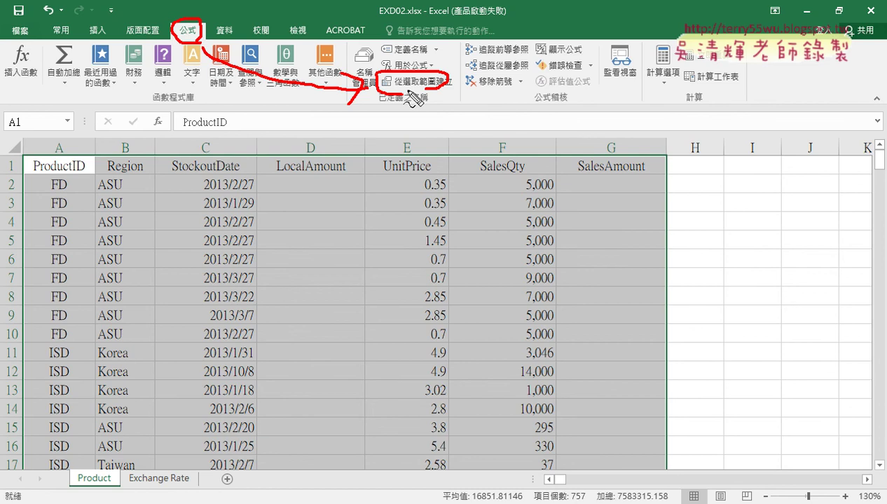
drag(10, 145, 26, 248)
mouse_move(54, 150)
mouse_down()
mouse_move(39, 156)
mouse_move(663, 214)
mouse_up()
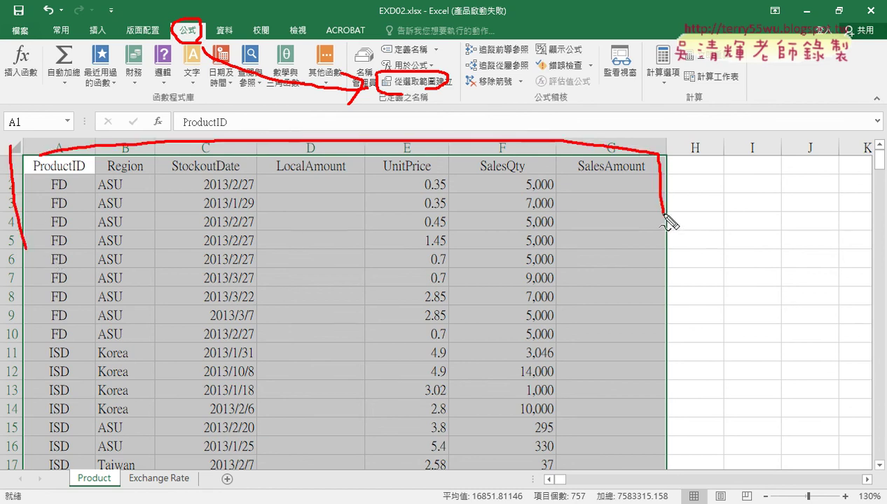
key(Escape)
Create names from the top row only, with Left column unchecked.
click(436, 84)
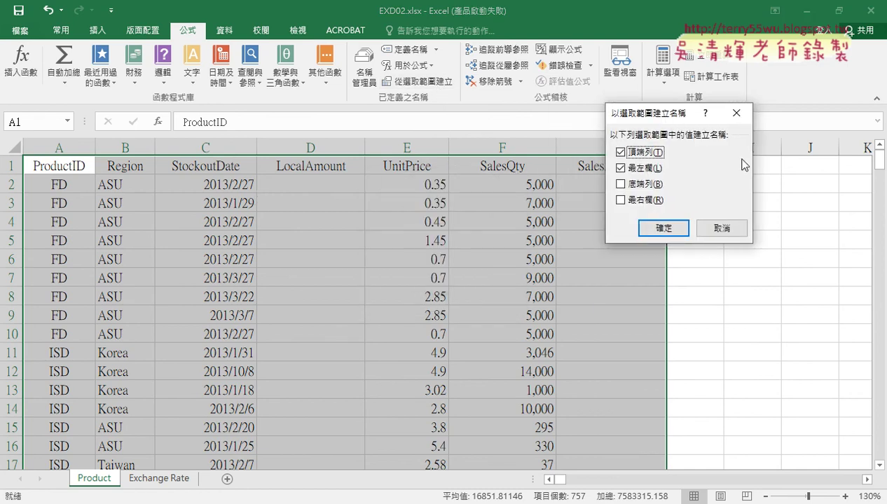
click(621, 169)
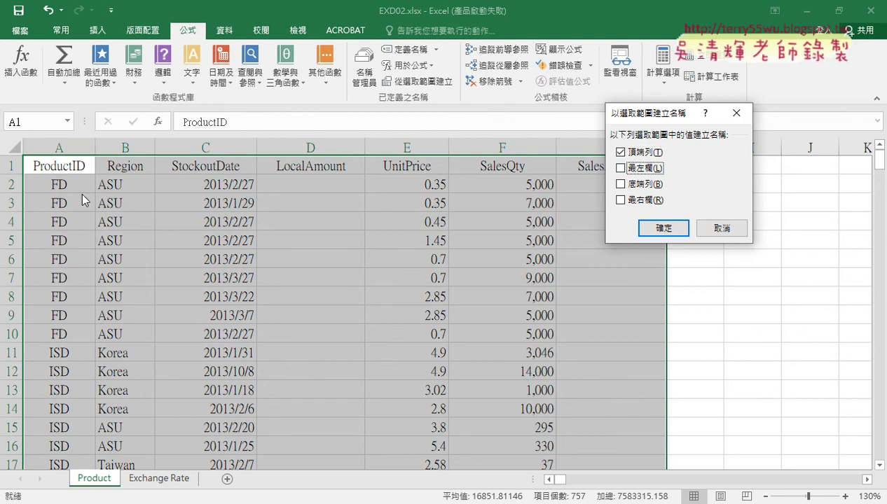
drag(658, 114, 753, 117)
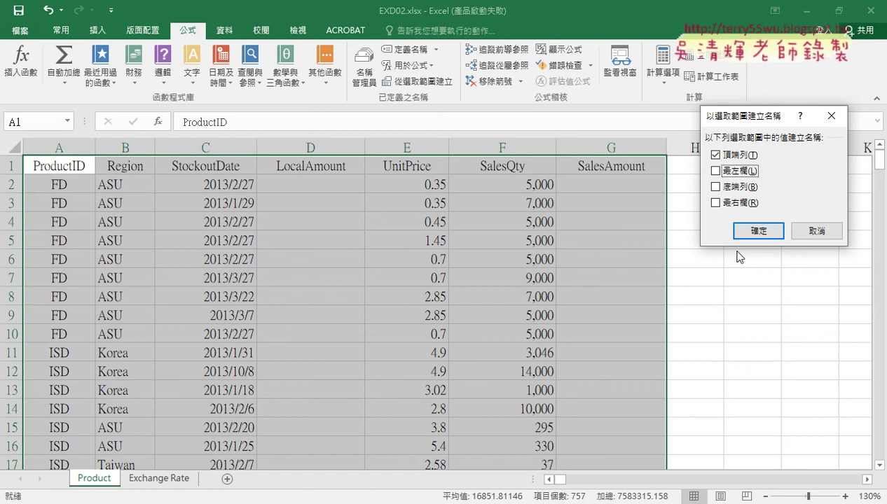
click(737, 230)
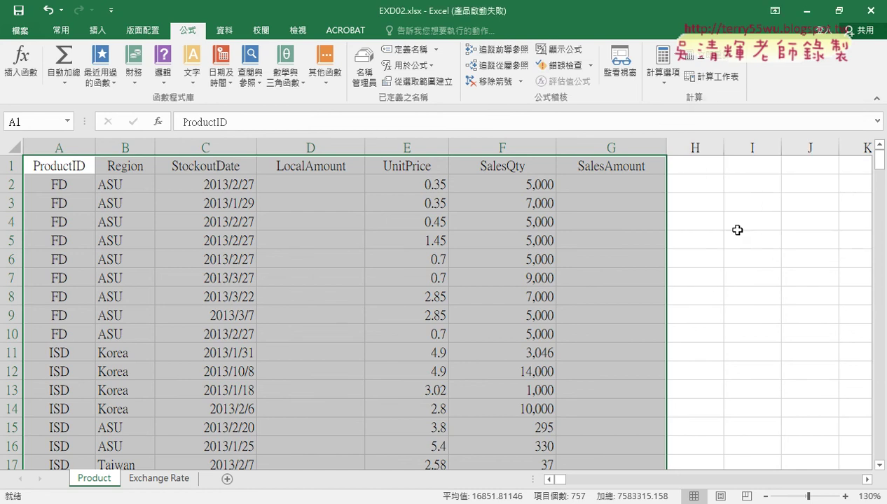
Review all eight names, including Rate, selected together in Name Manager.
click(363, 82)
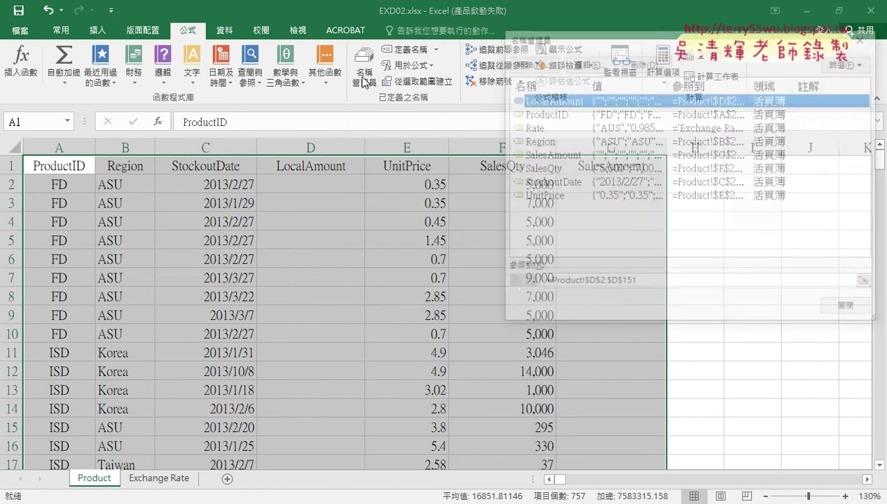
click(566, 225)
drag(566, 225, 542, 102)
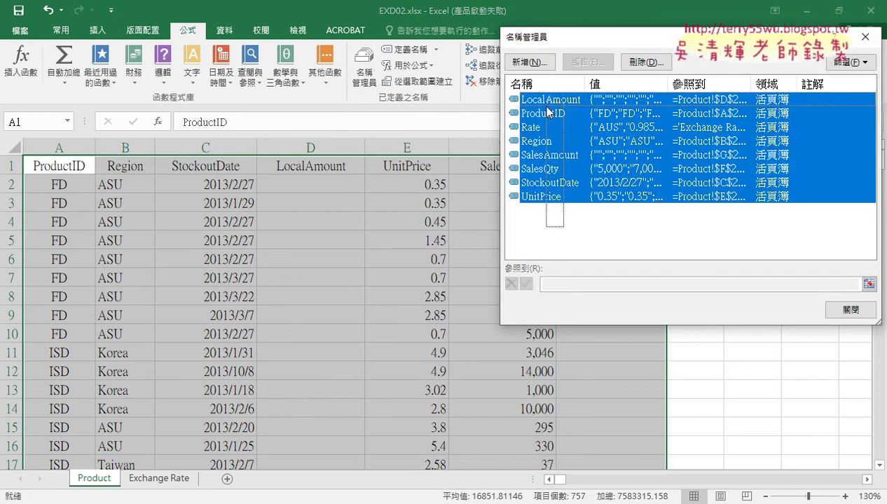
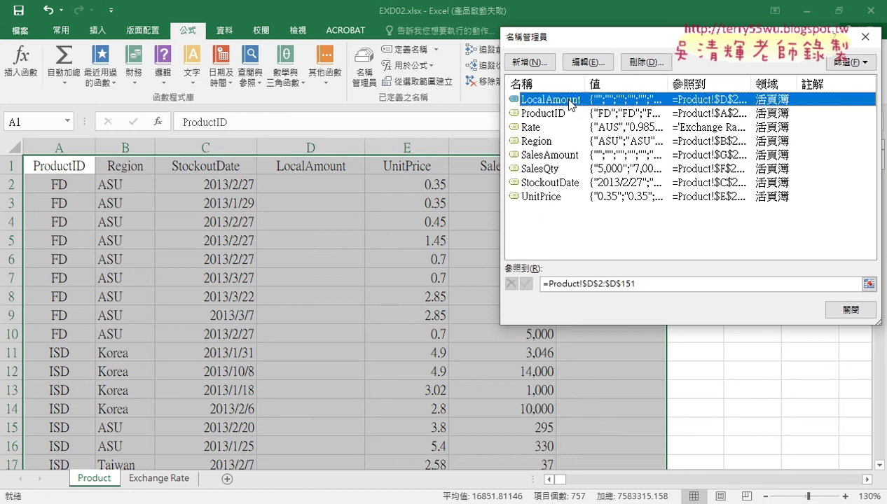
Check that LocalAmount refers to D2:D151, then close Name Manager.
click(640, 282)
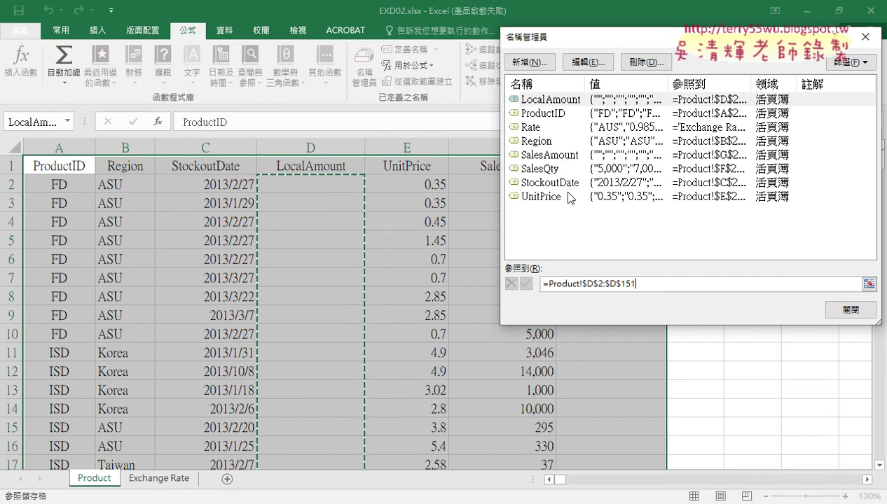
click(844, 310)
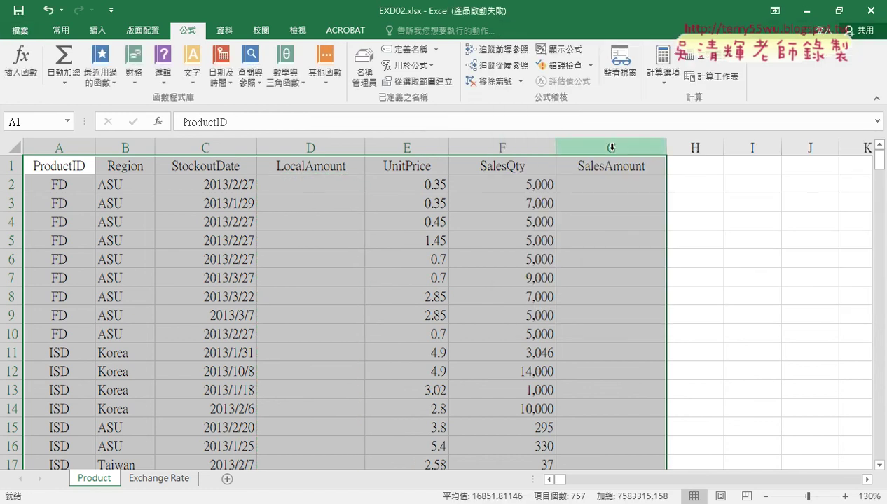
Delete the leftover entries in rows 228–243 and recheck the defined names list.
click(514, 246)
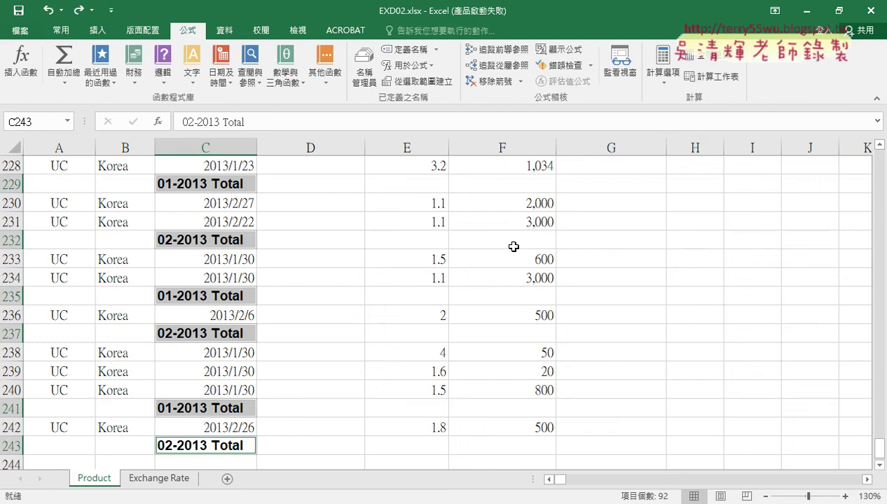
key(Delete)
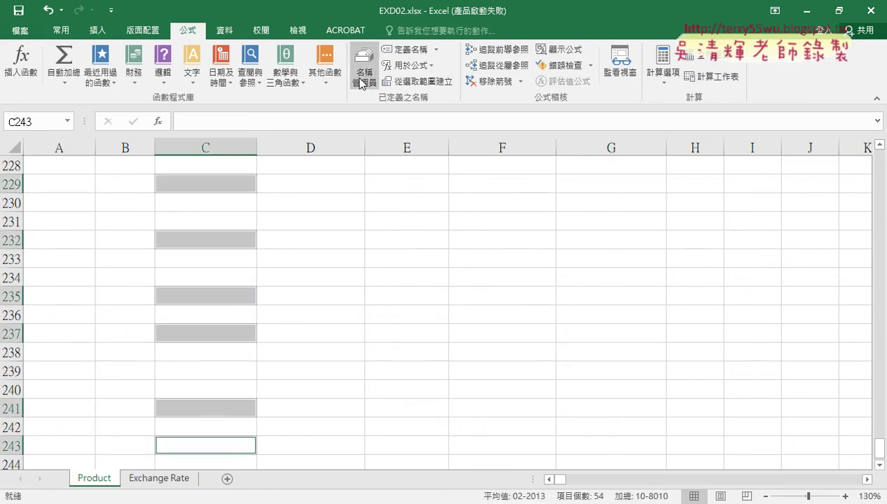
click(361, 82)
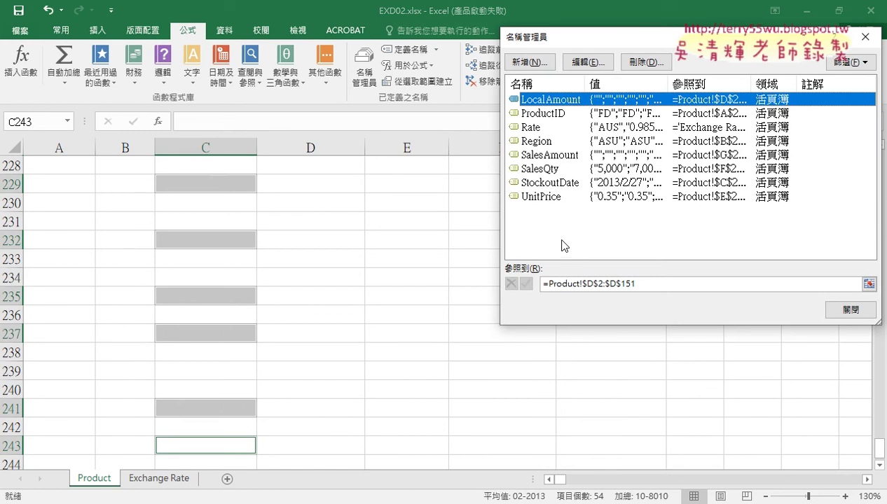
click(850, 310)
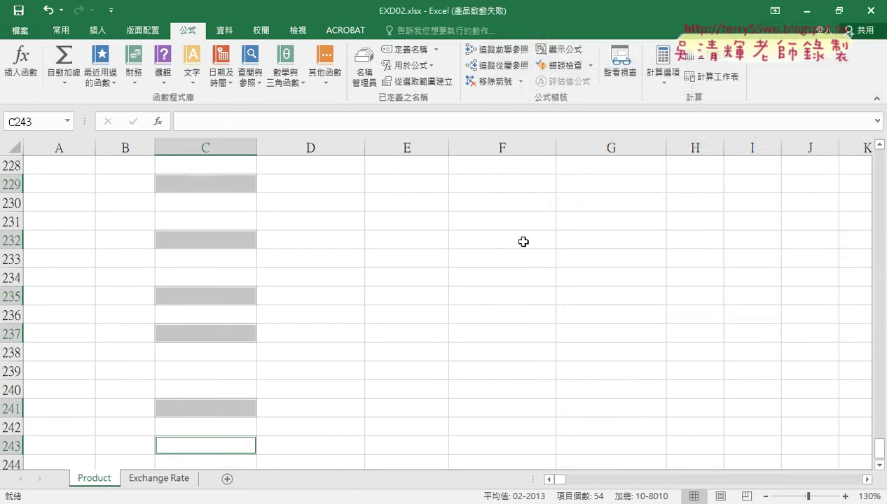
Return to the top of the Product sheet and select D2, the first LocalAmount cell.
scroll(398, 213, up, 5)
scroll(399, 214, up, 12)
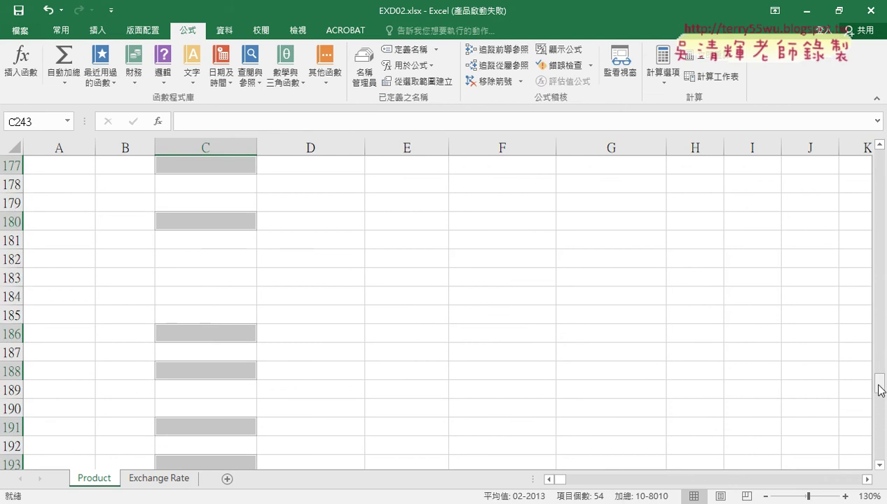
drag(880, 385, 882, 147)
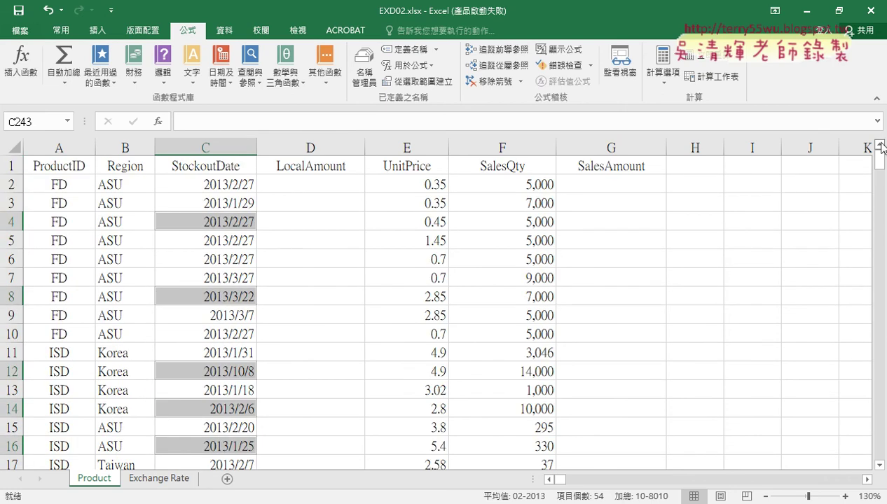
click(329, 180)
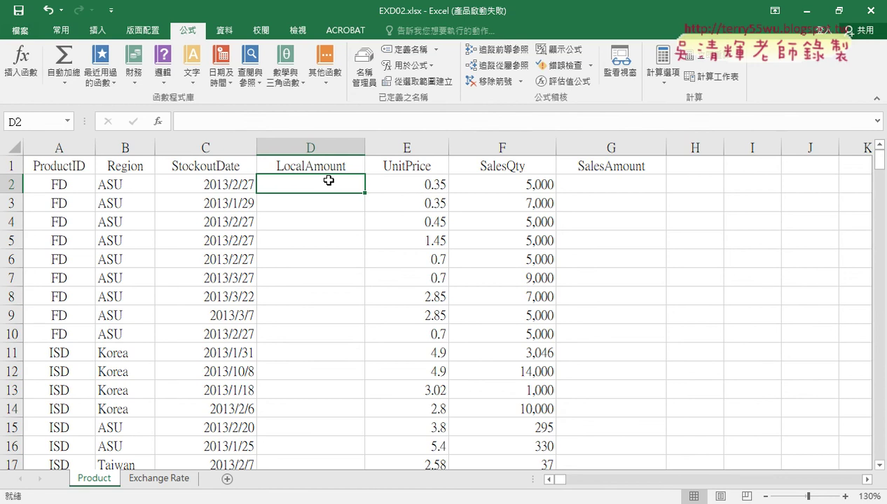
key(F3)
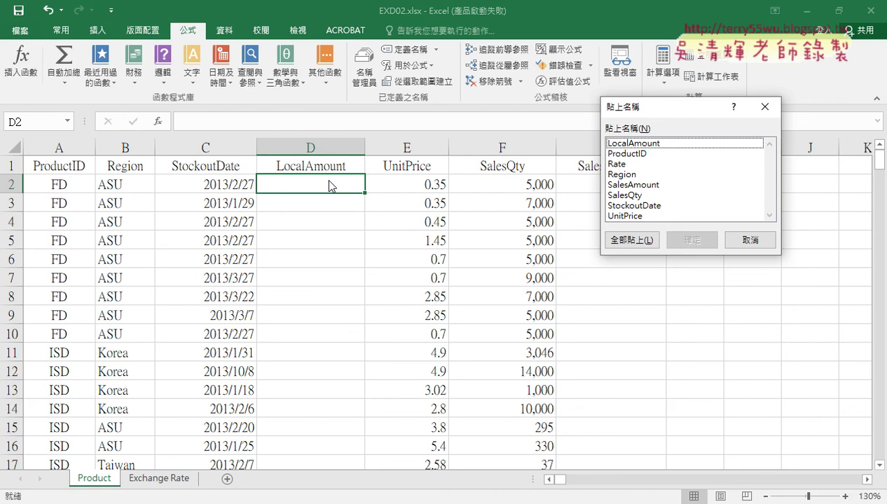
click(764, 109)
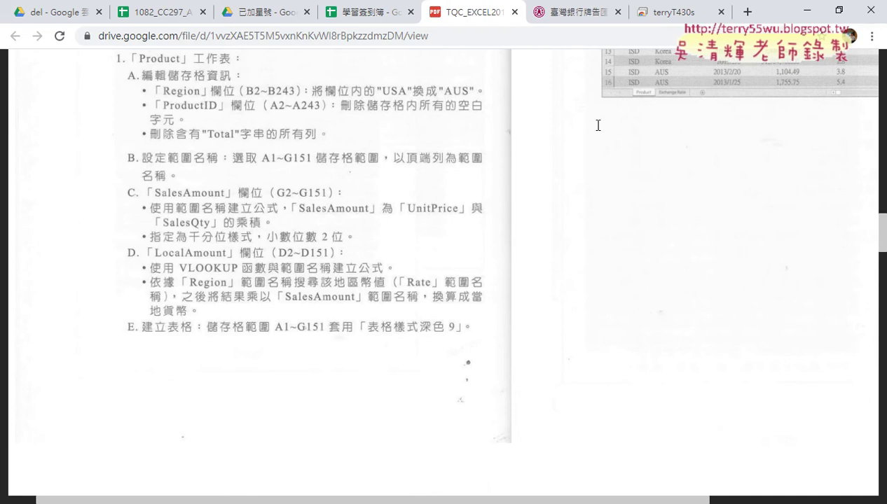
click(807, 10)
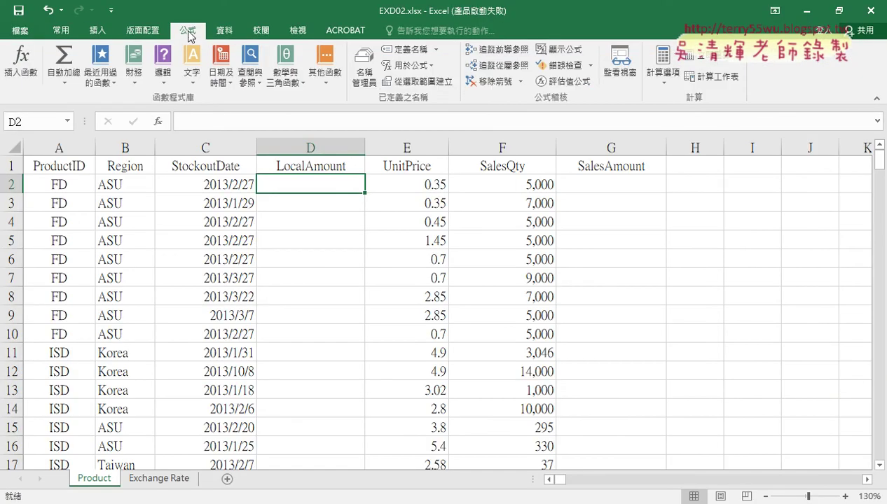
click(415, 81)
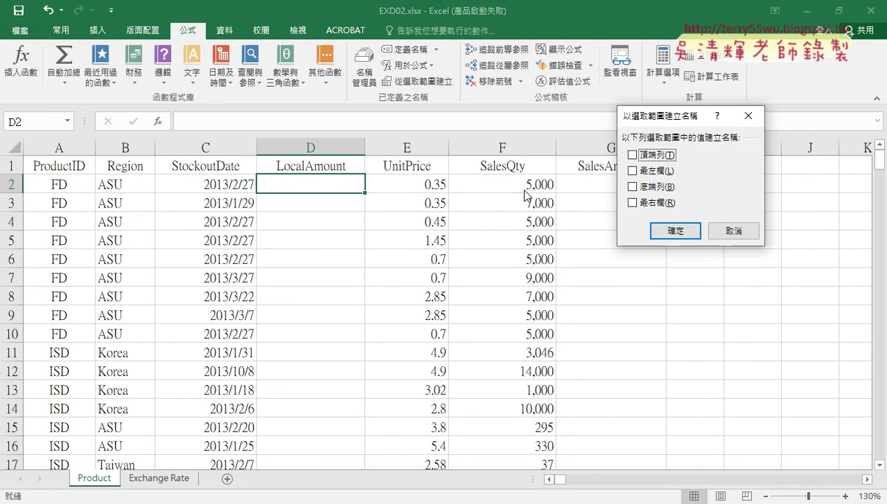
click(632, 155)
click(733, 231)
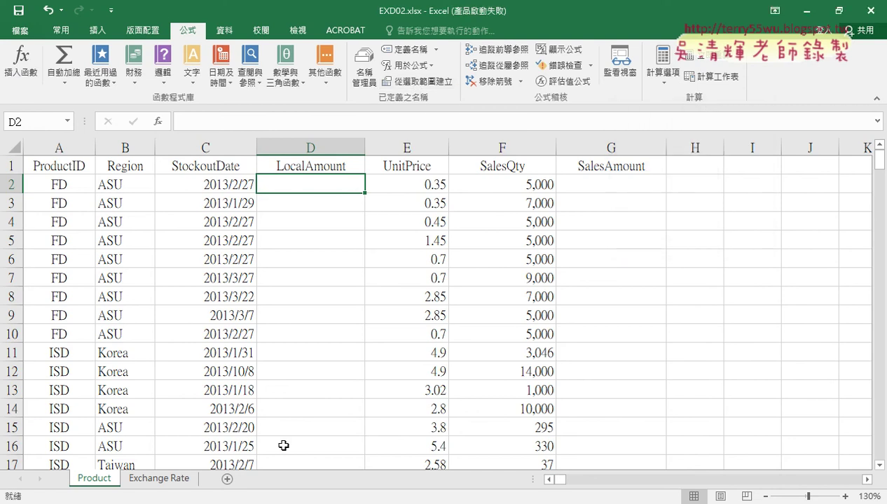
key(alt+Tab)
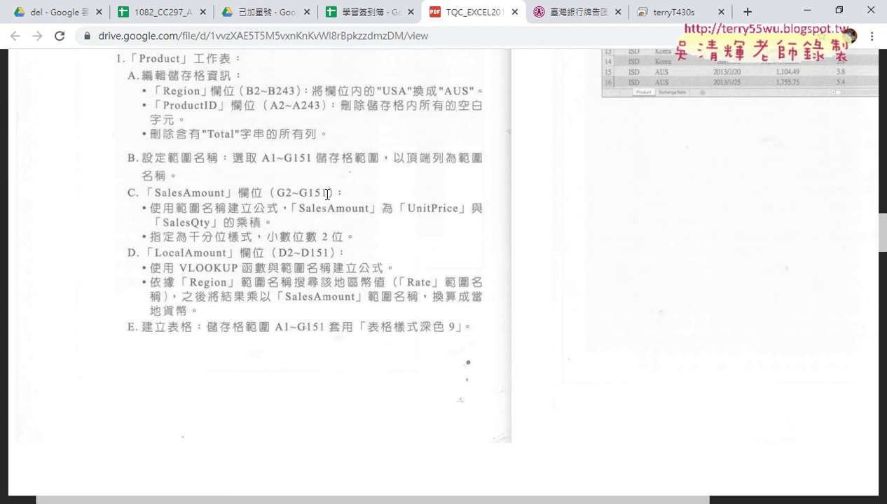
Mark up page 14's SalesAmount rule (UnitPrice × SalesQty, number format), then clear the annotations.
mouse_move(479, 113)
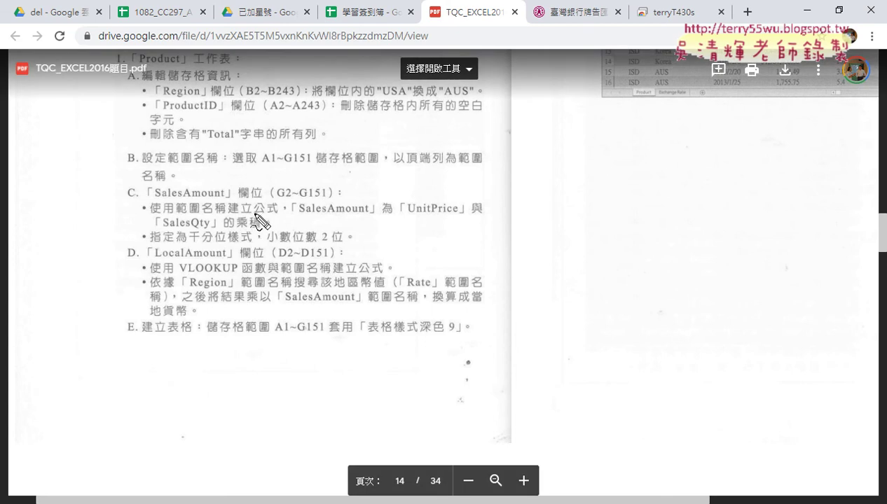
drag(254, 214, 271, 214)
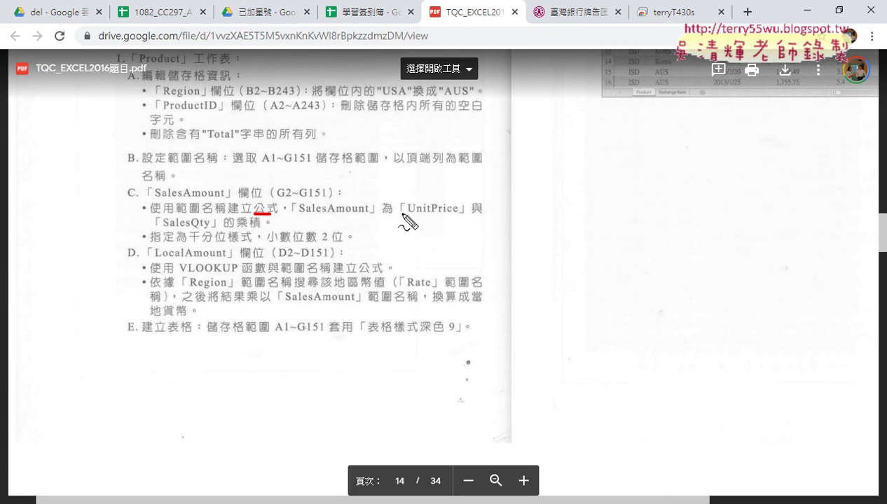
drag(412, 215, 460, 216)
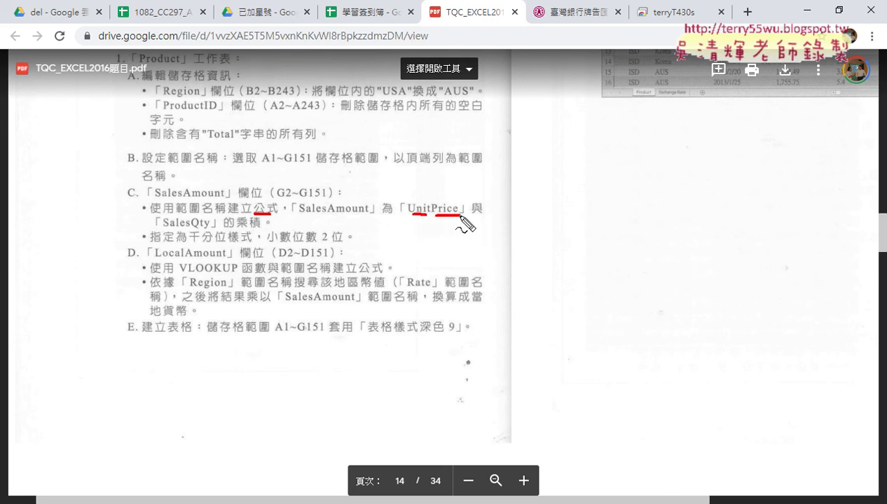
drag(168, 228, 210, 228)
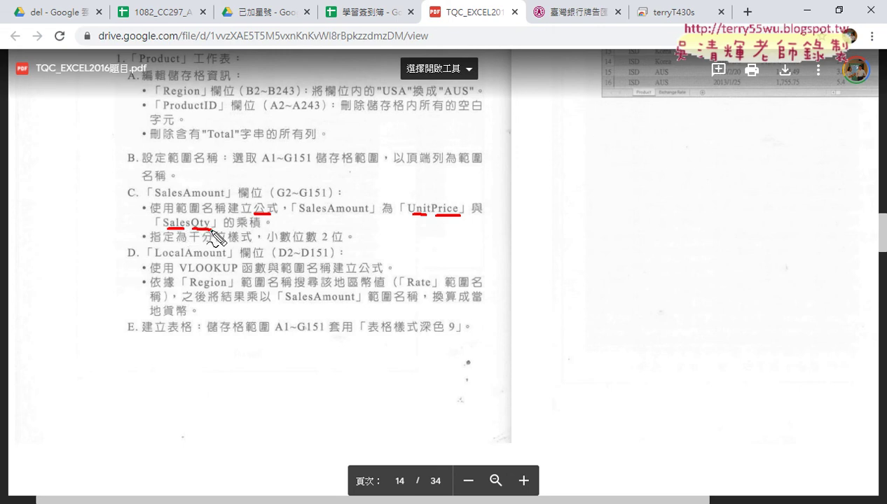
mouse_move(465, 218)
mouse_down()
mouse_move(494, 203)
mouse_move(503, 222)
mouse_up()
drag(229, 238, 270, 238)
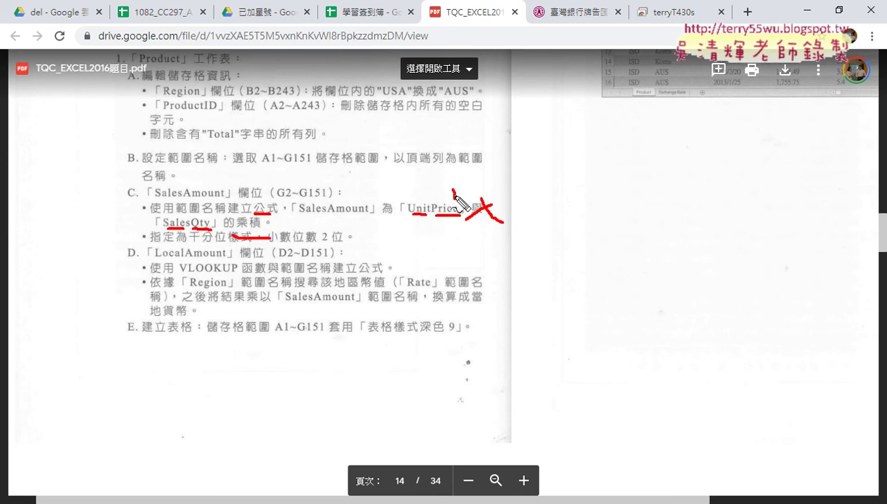
mouse_move(455, 201)
mouse_down()
mouse_move(358, 195)
mouse_move(388, 195)
mouse_up()
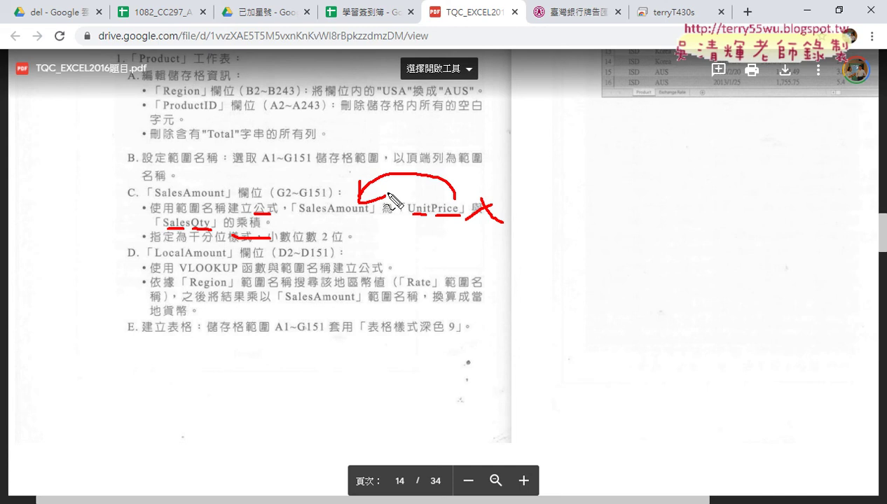
key(Escape)
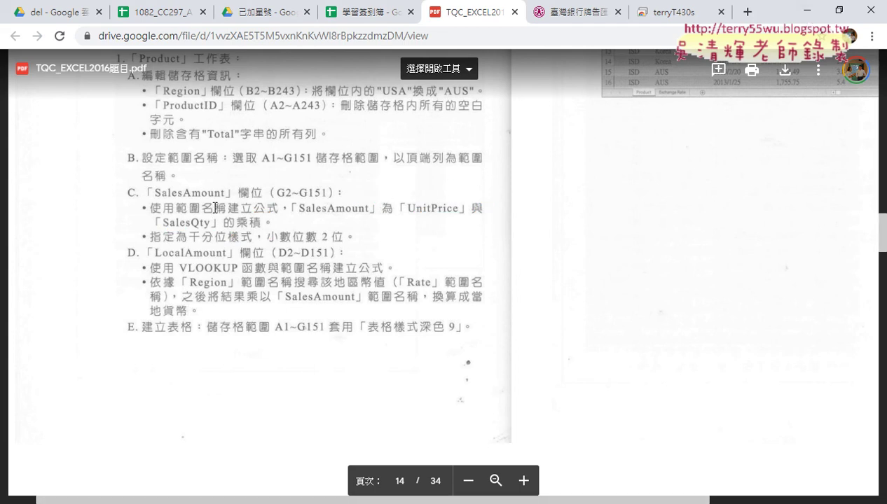
click(799, 13)
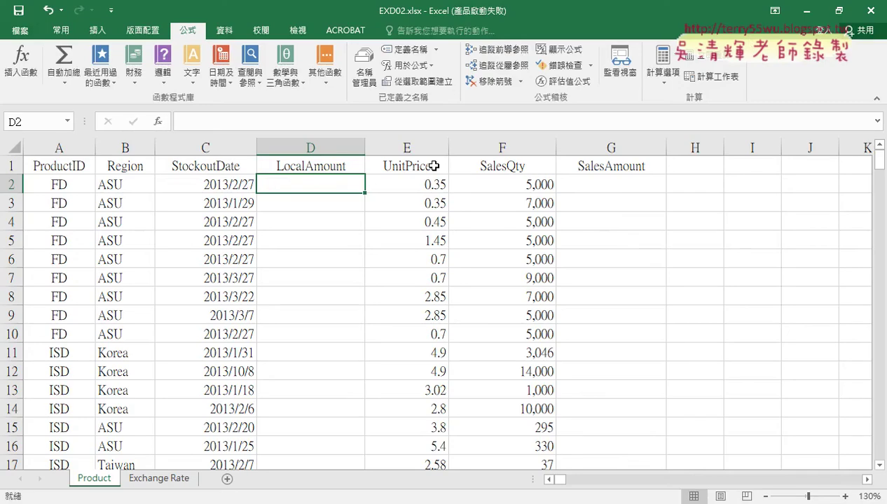
click(639, 180)
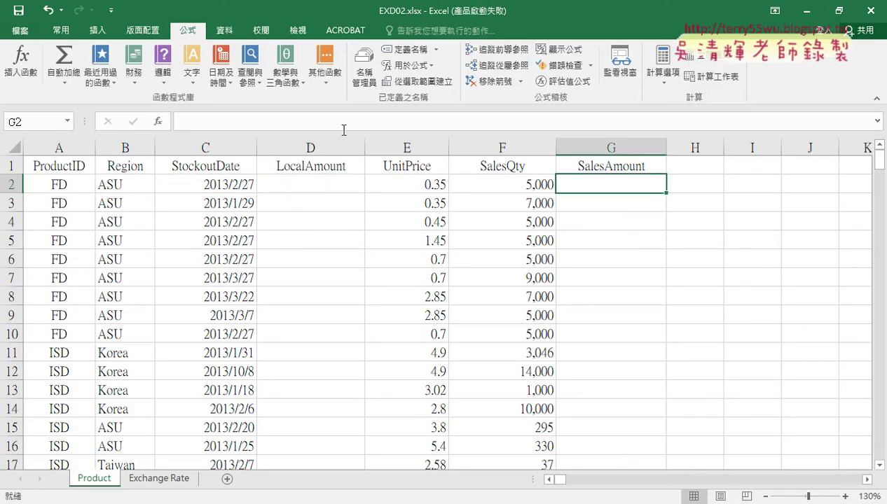
click(323, 123)
text(=)
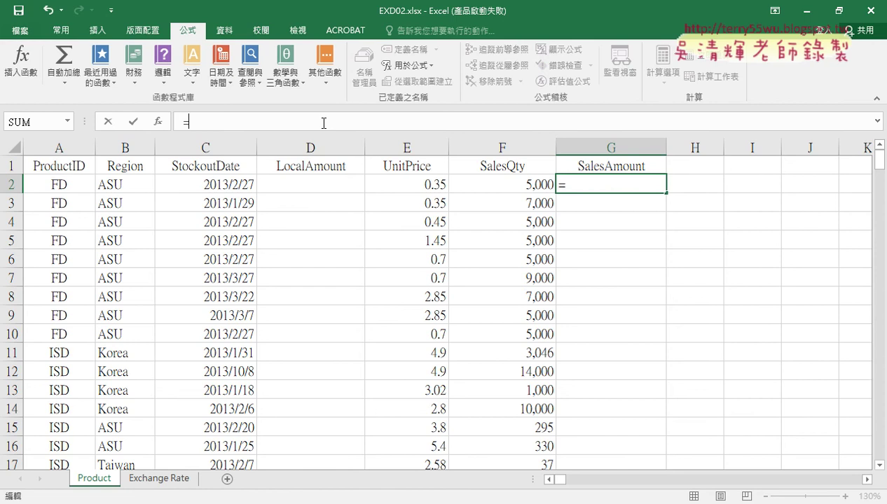
click(434, 188)
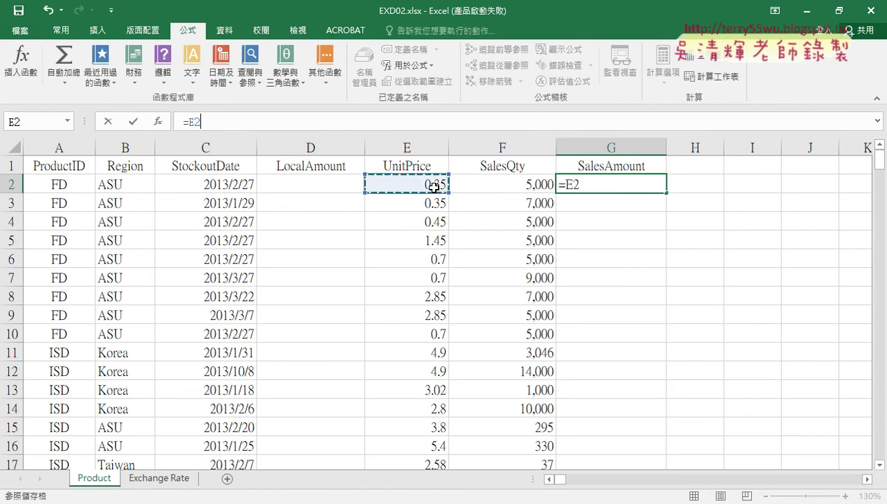
text(*)
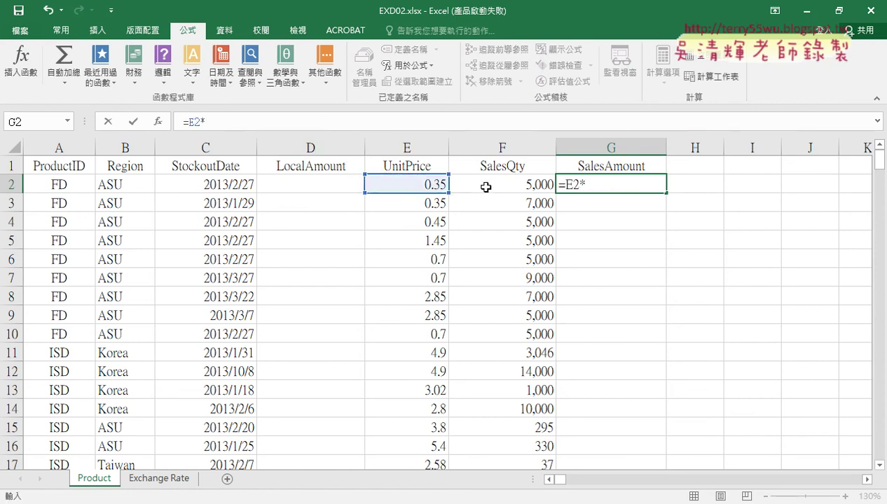
click(480, 185)
click(133, 122)
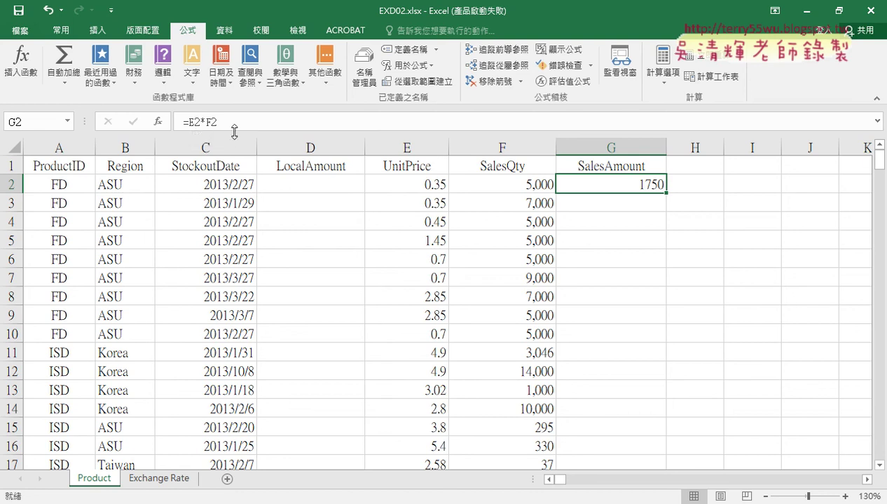
key(Delete)
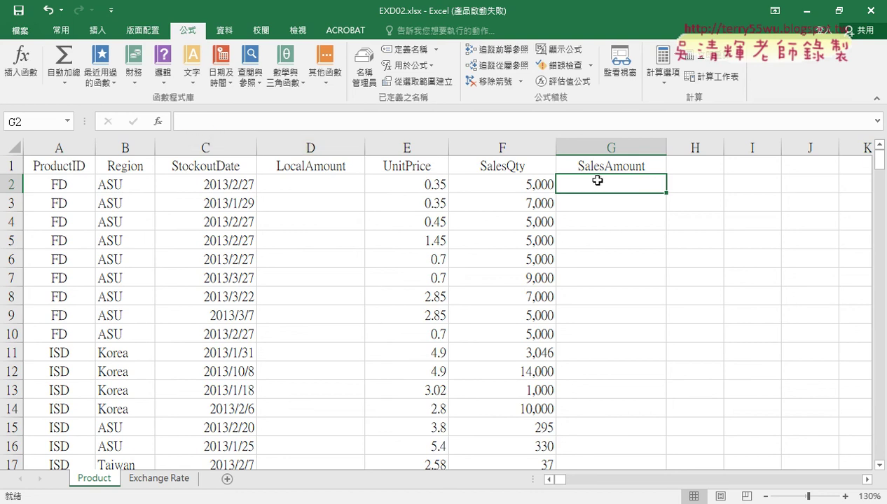
Enter =UnitPrice*SalesQty in G2, pasting both range names via F3, to get 1750.
click(258, 122)
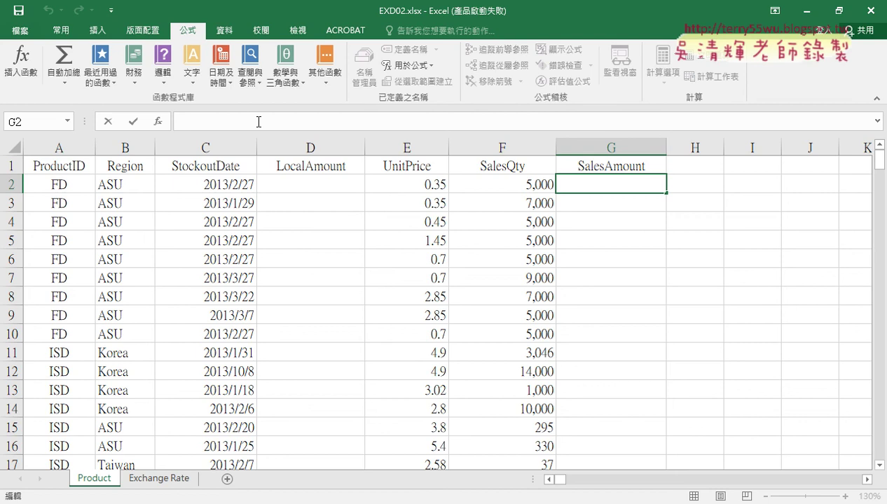
text(=)
key(F3)
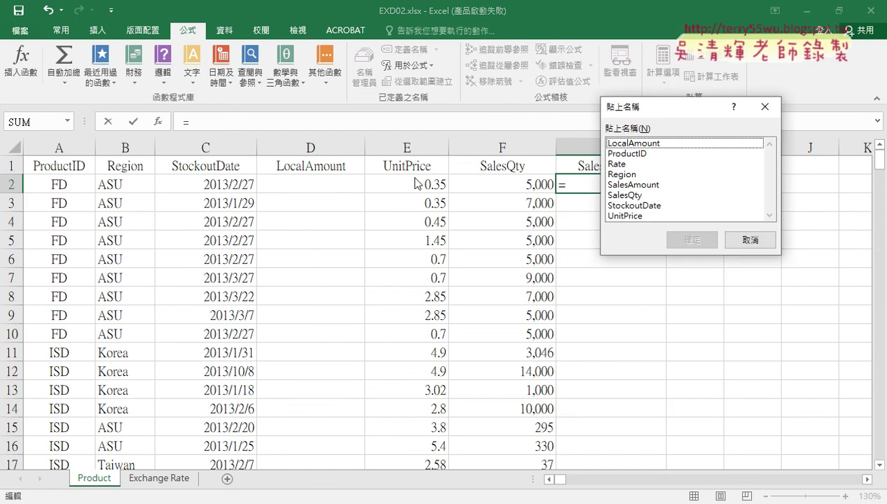
click(633, 217)
click(686, 238)
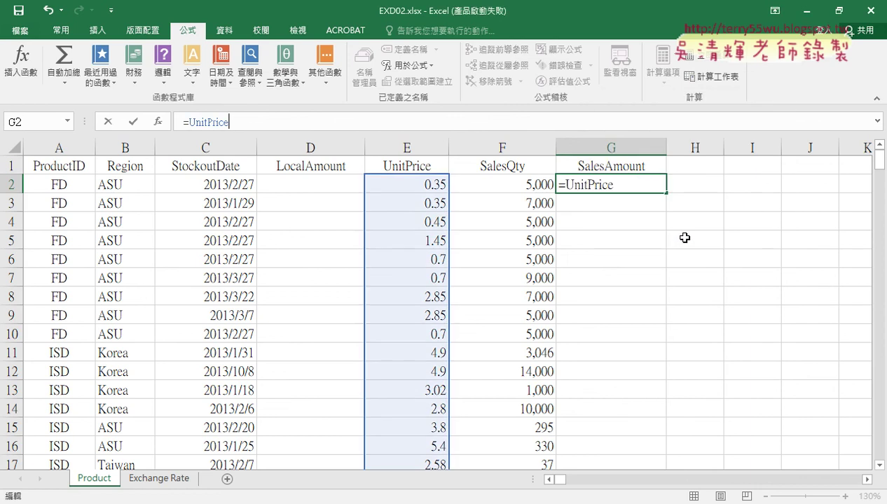
text(*)
key(F3)
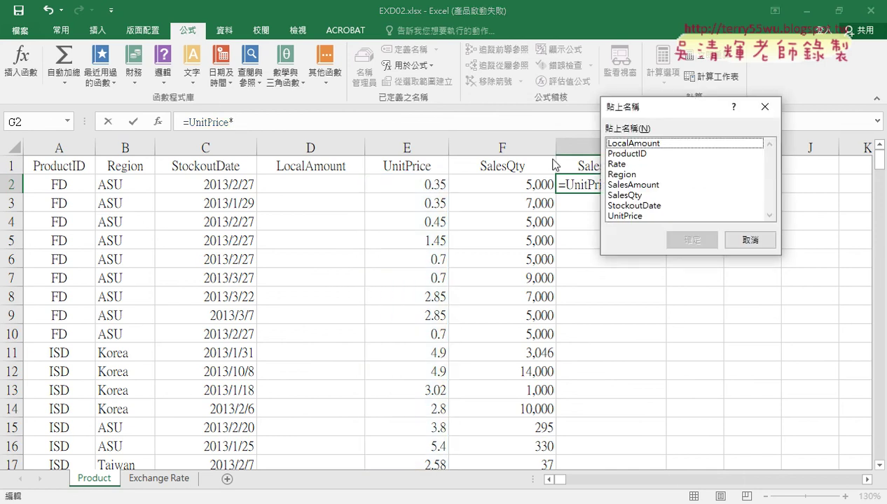
click(625, 195)
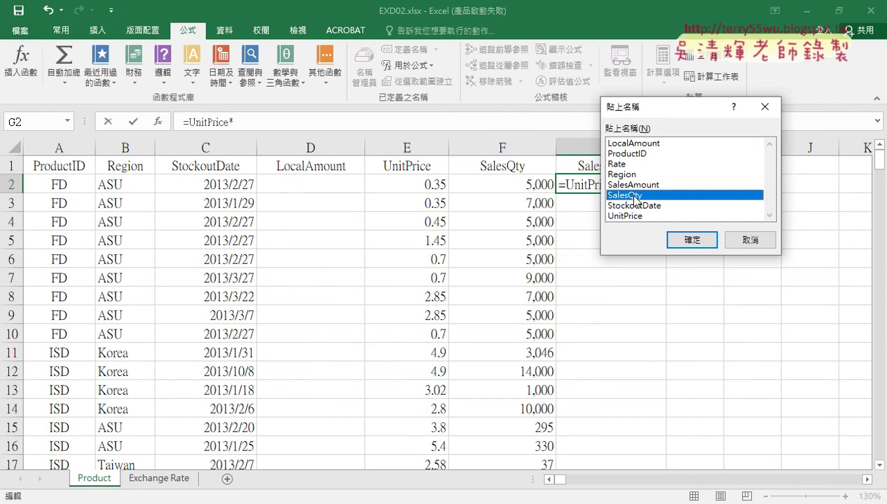
click(692, 239)
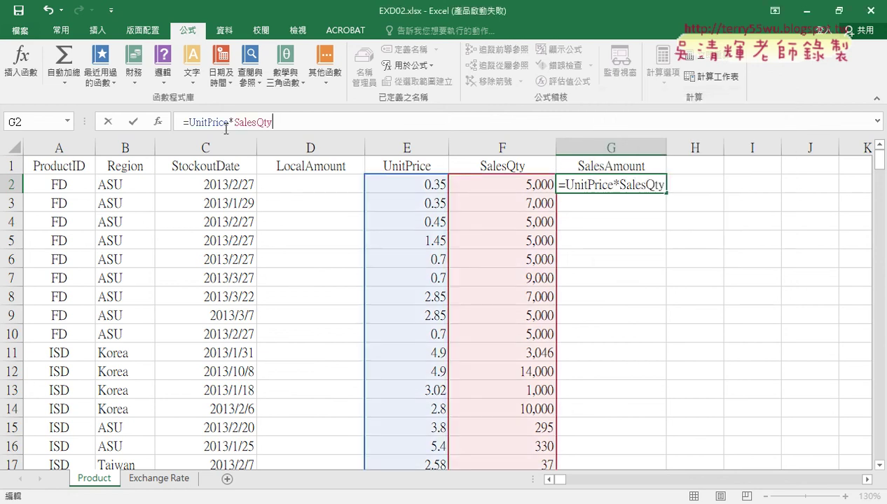
click(126, 124)
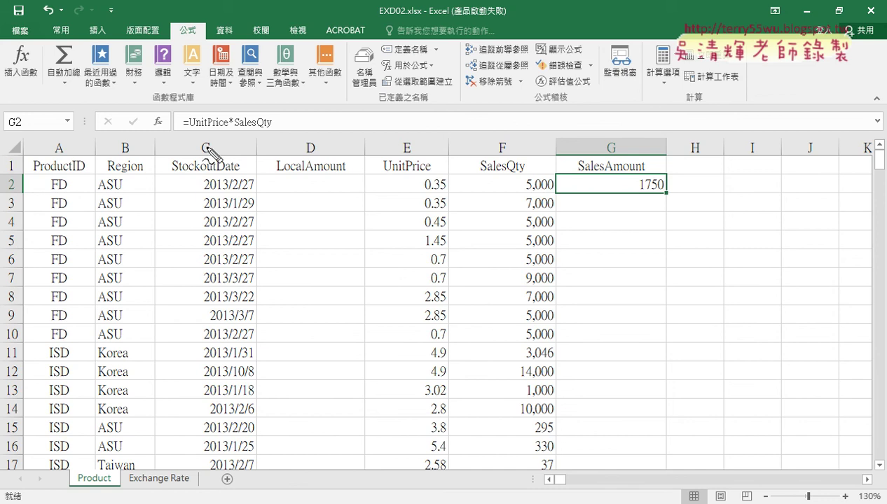
drag(230, 129, 187, 129)
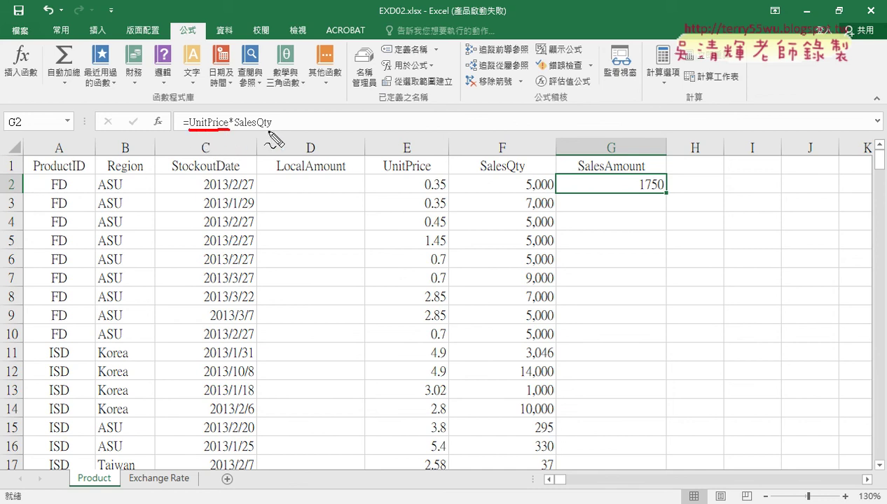
drag(273, 129, 235, 129)
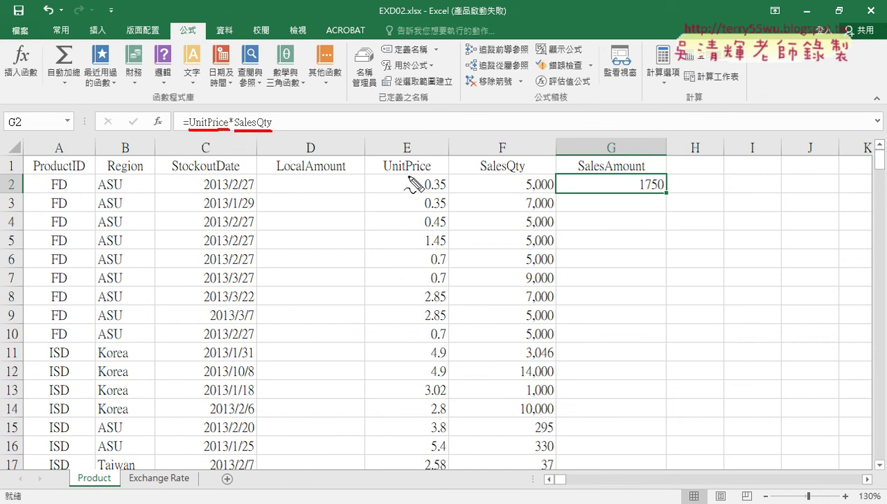
drag(411, 180, 433, 165)
mouse_move(490, 175)
mouse_down()
mouse_move(505, 164)
mouse_move(492, 175)
mouse_up()
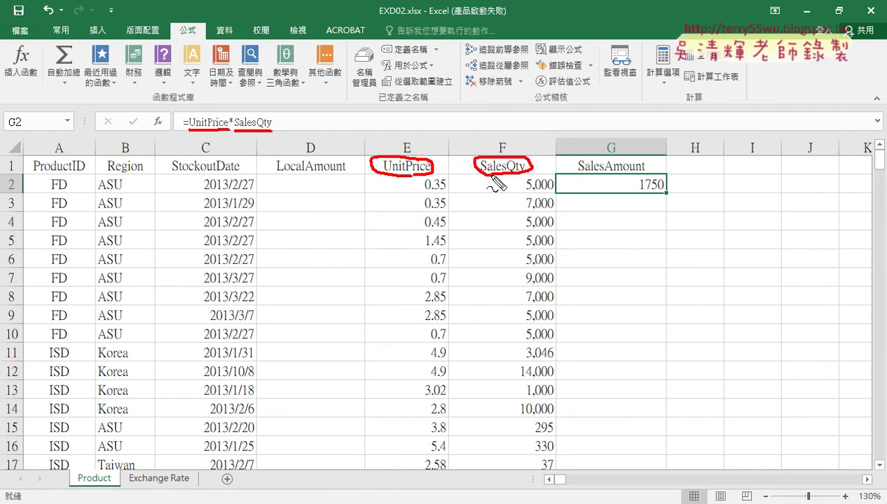
mouse_move(440, 197)
mouse_down()
mouse_move(425, 186)
mouse_move(441, 189)
mouse_up()
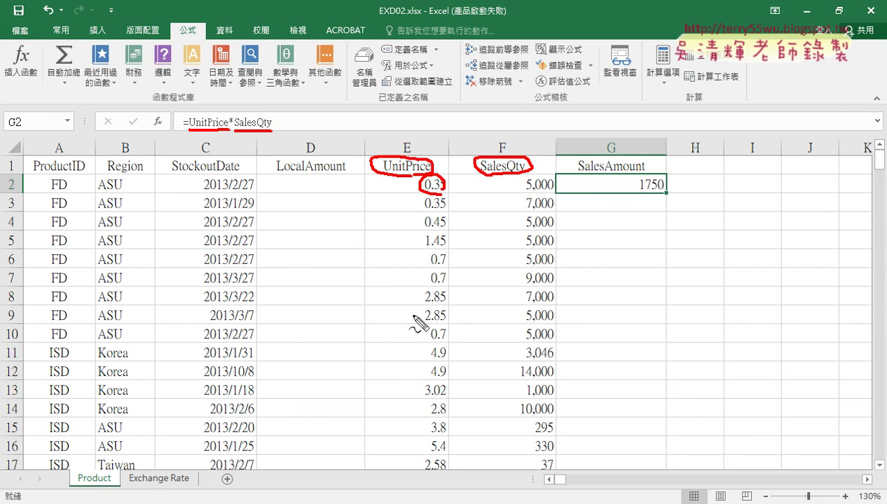
drag(666, 181, 667, 194)
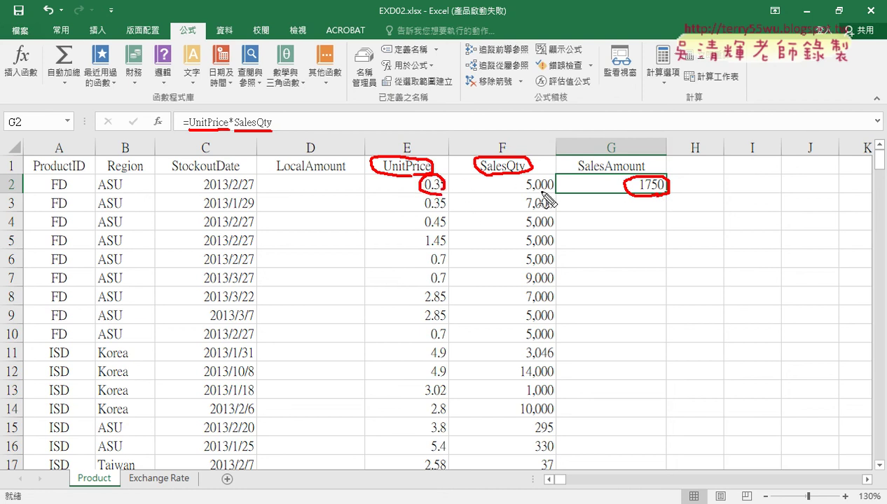
drag(551, 180, 545, 194)
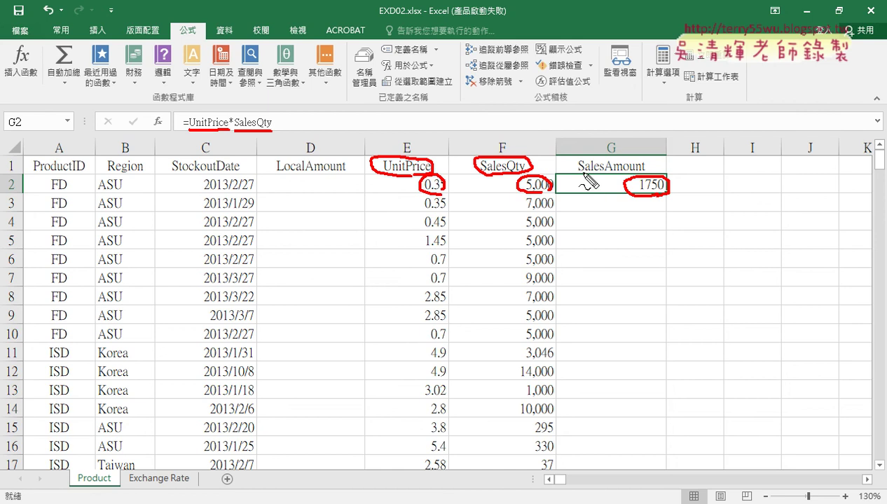
key(Escape)
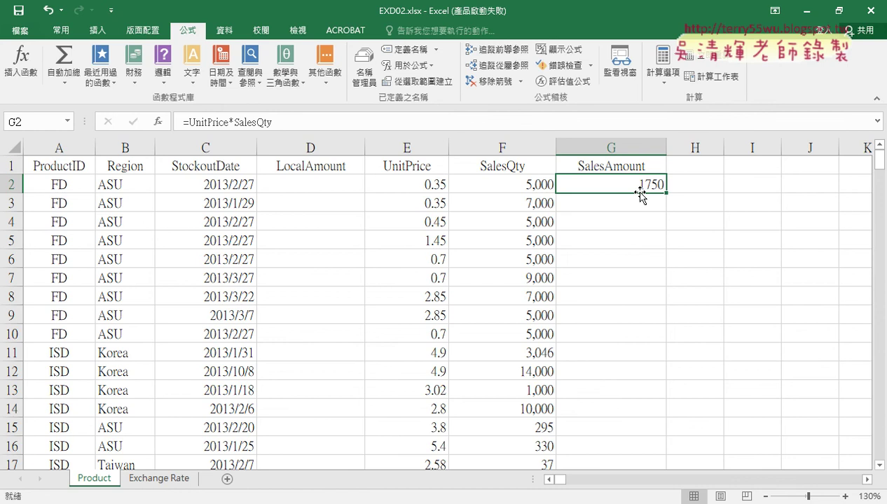
Fill =UnitPrice*SalesQty down column G, then check E2, F2 and the G2 formula.
double_click(667, 192)
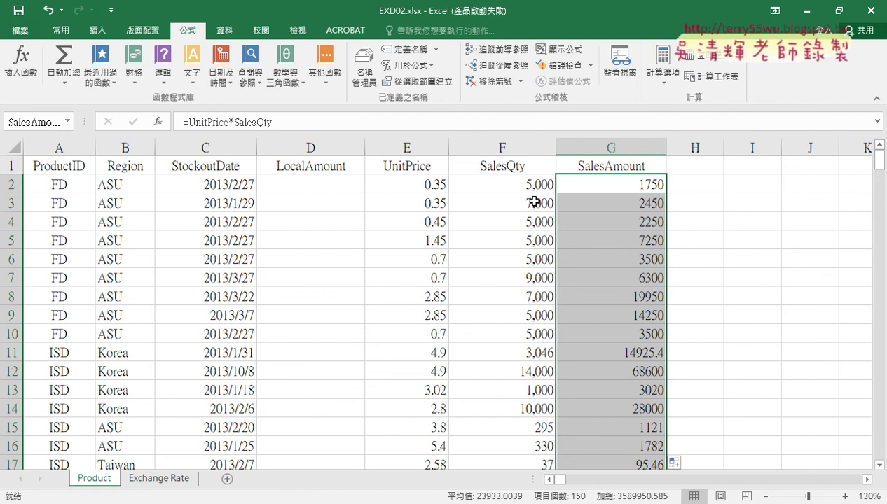
click(406, 183)
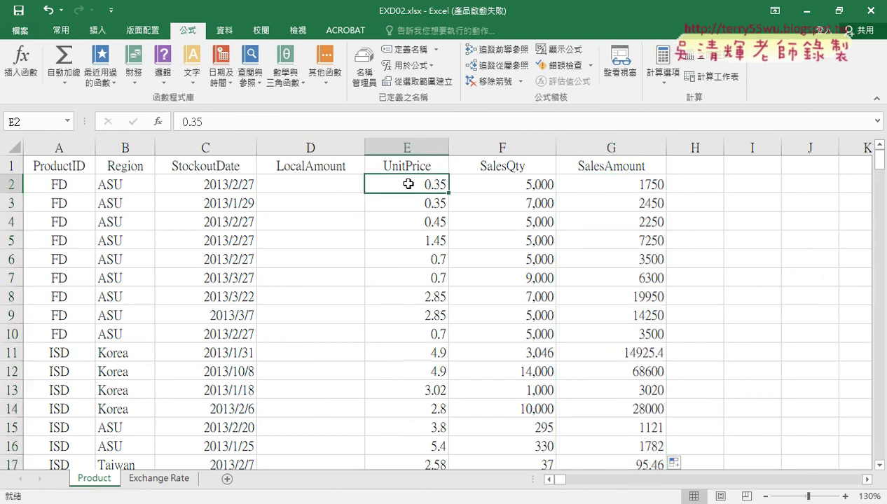
click(525, 185)
click(616, 185)
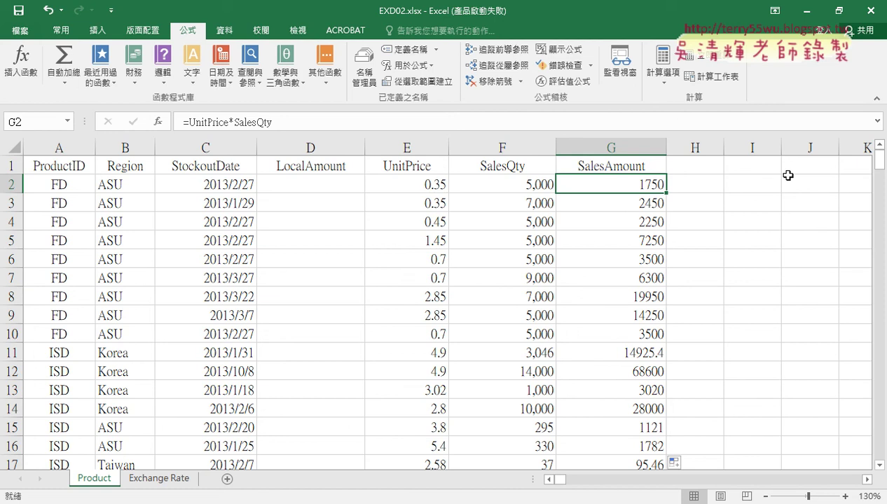
click(430, 187)
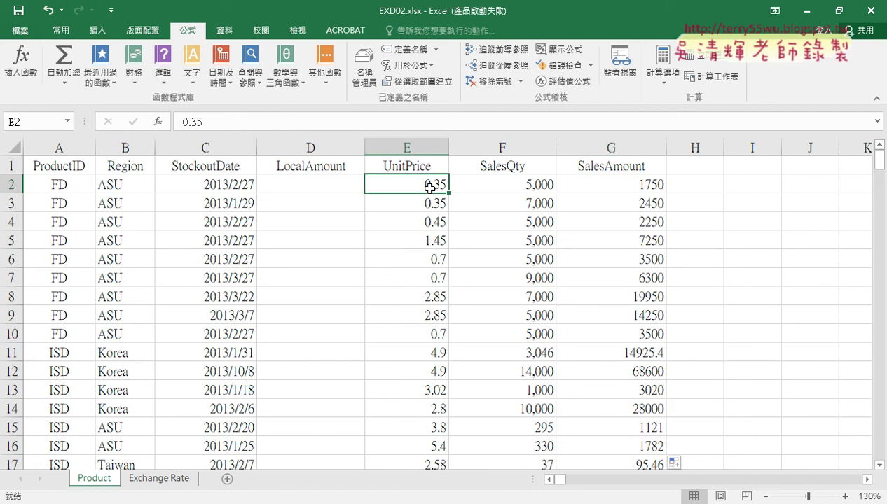
click(502, 183)
click(647, 185)
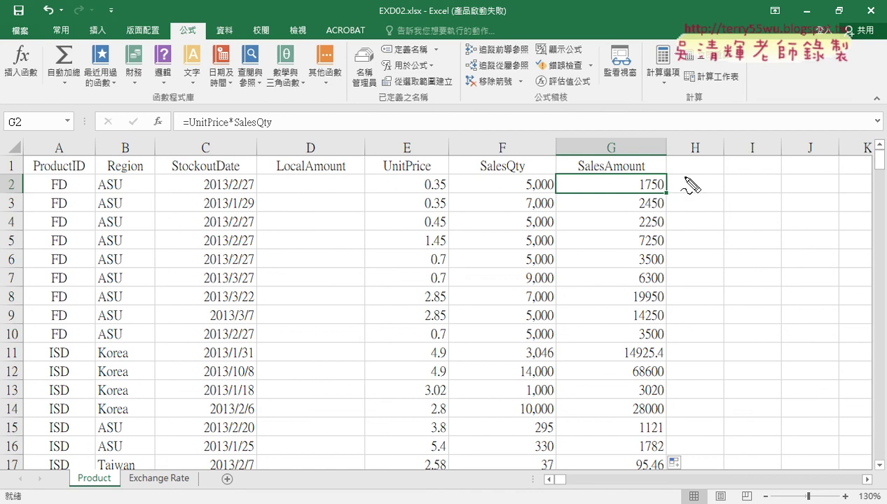
Highlight the 0.35 unit price in E2 and region ASU in B2, then clear the marks.
drag(451, 192, 415, 190)
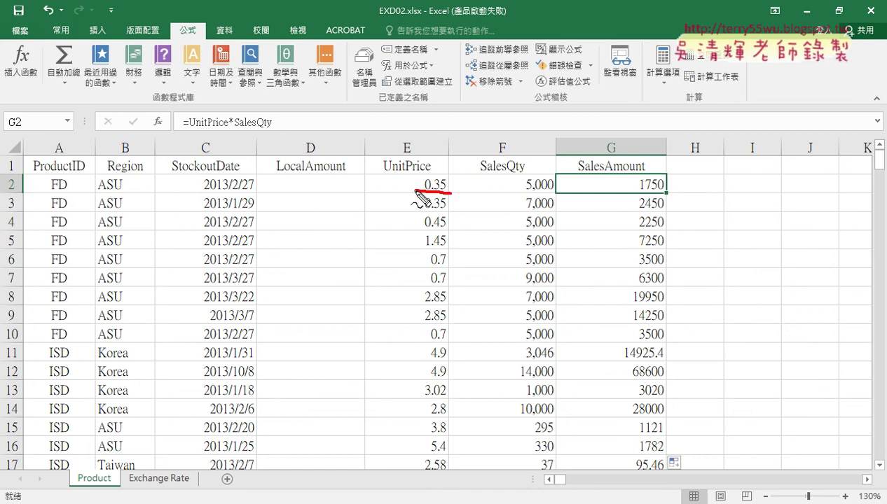
drag(98, 175, 129, 194)
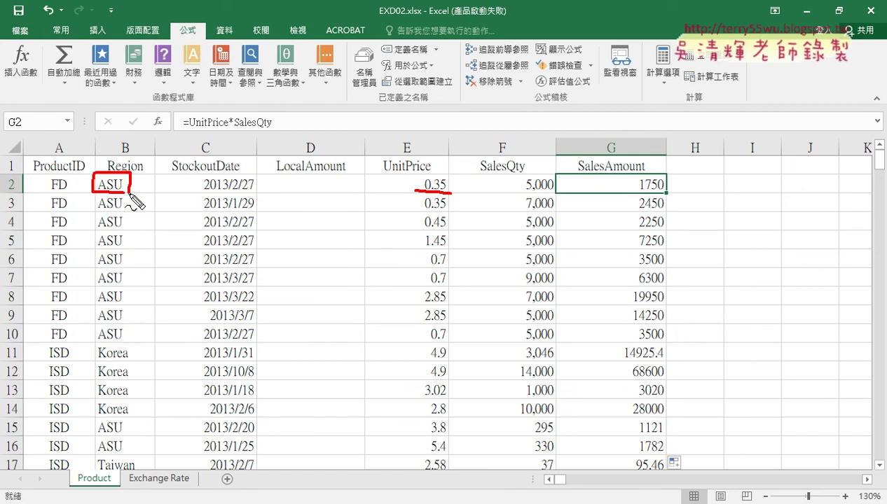
key(Escape)
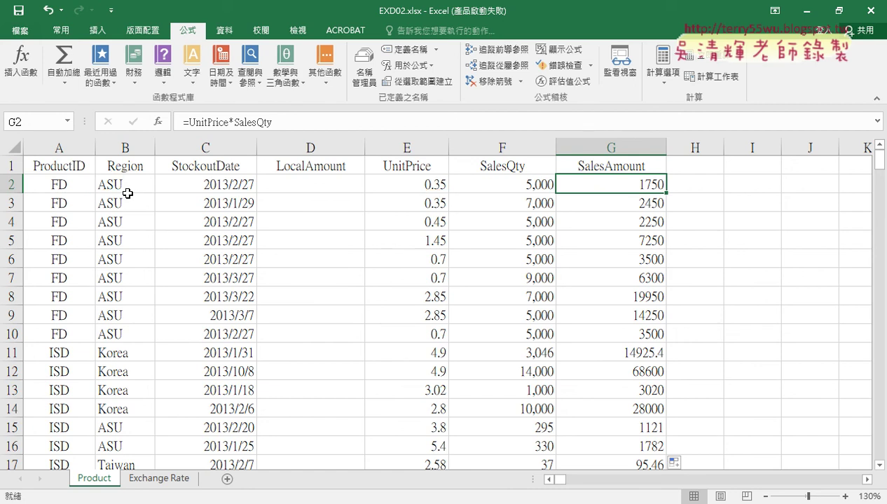
Compare the empty LocalAmount cell D2 with G2's formula, then open the Exchange Rate sheet.
click(312, 179)
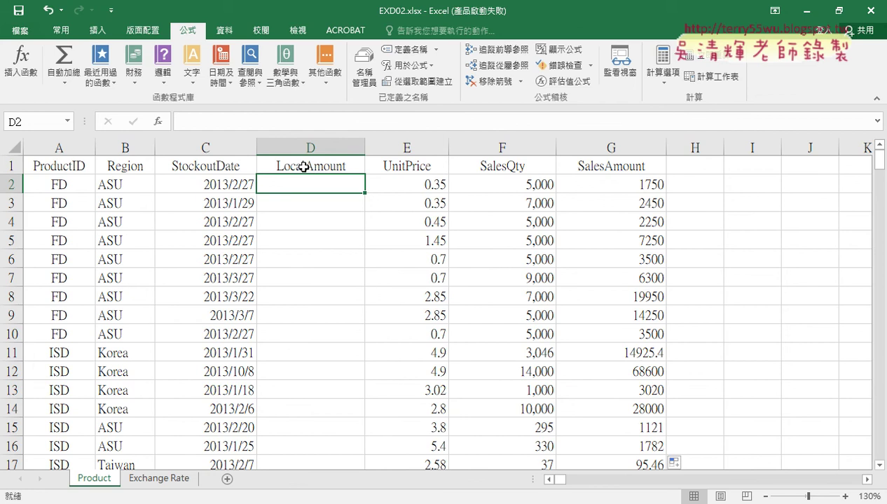
click(650, 188)
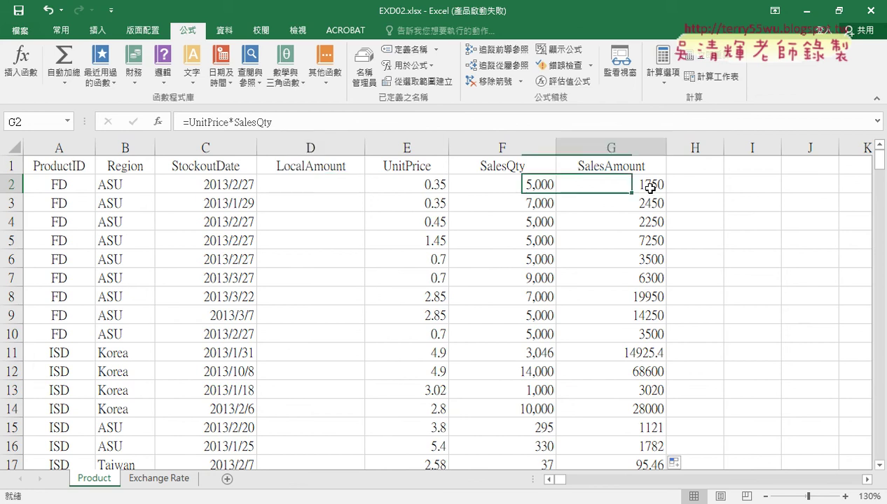
click(311, 185)
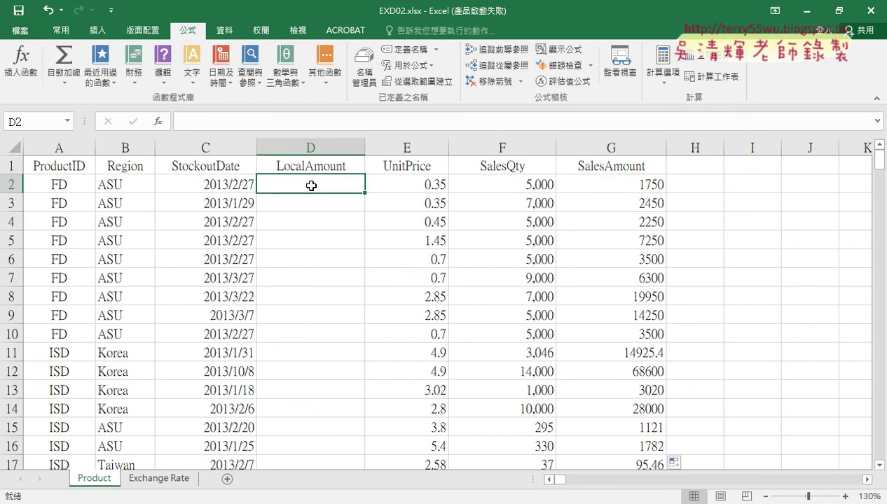
click(159, 479)
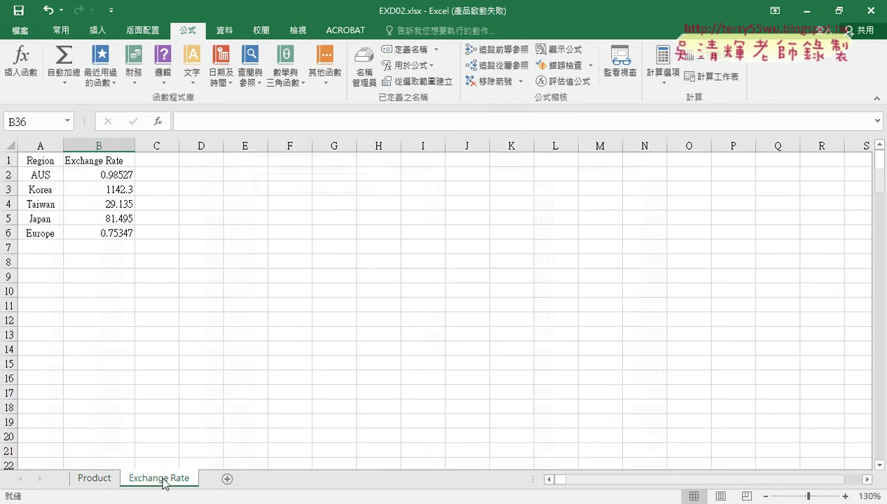
click(43, 179)
click(105, 175)
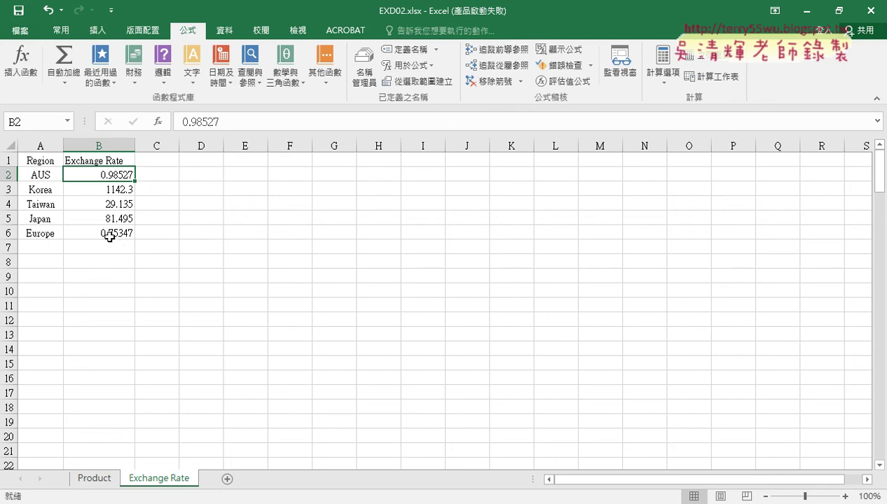
drag(112, 234, 111, 175)
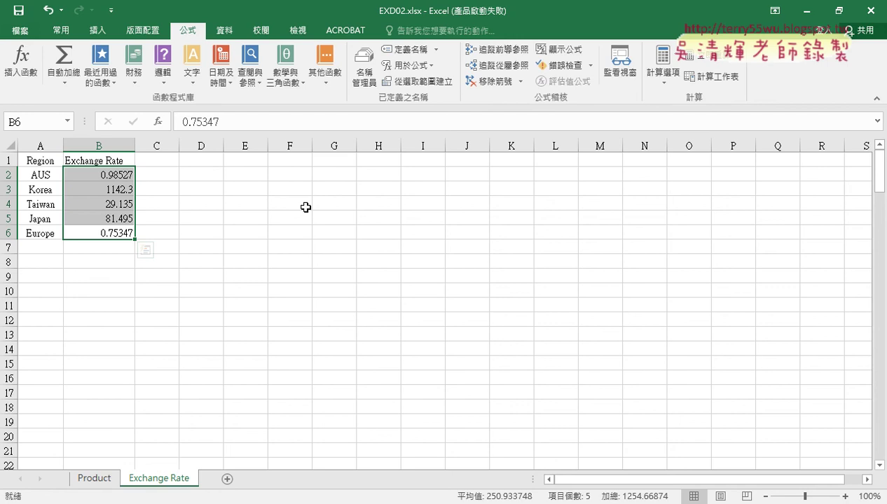
click(37, 173)
click(110, 175)
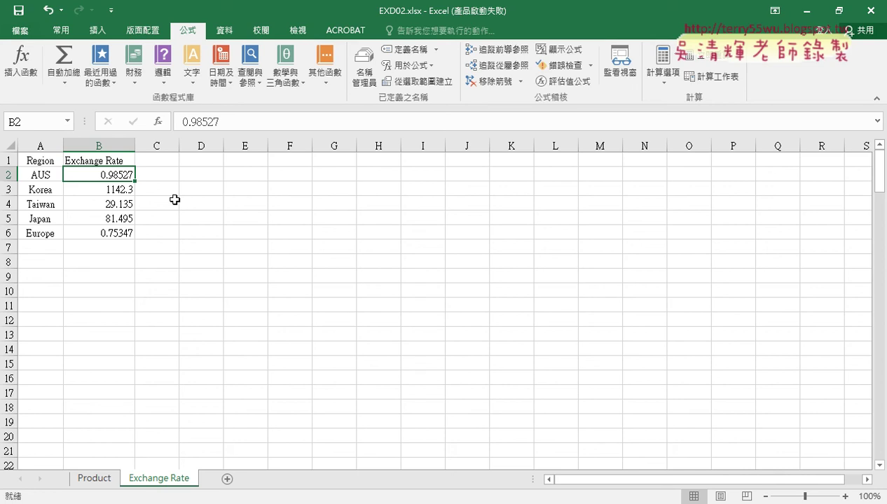
click(129, 203)
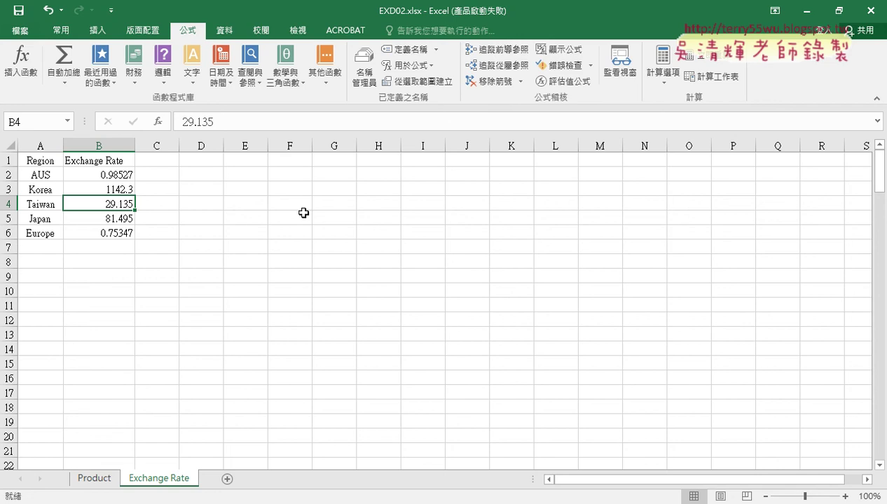
click(159, 503)
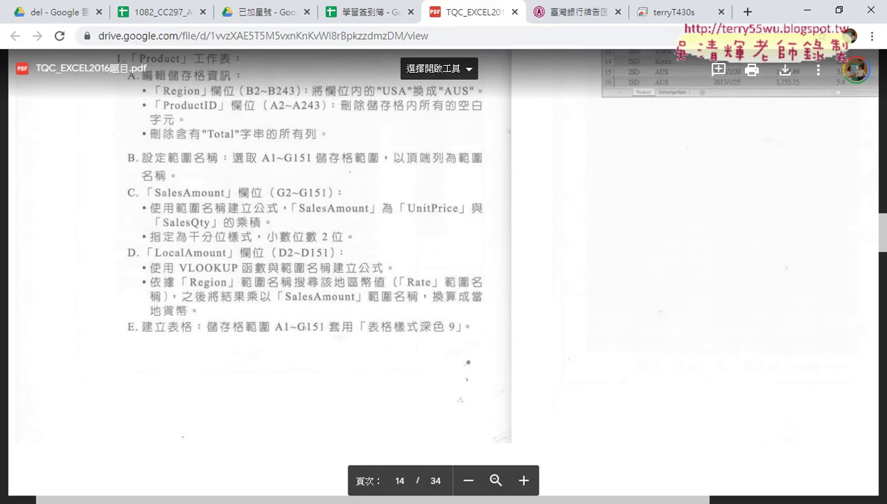
click(571, 12)
scroll(574, 129, up, 1)
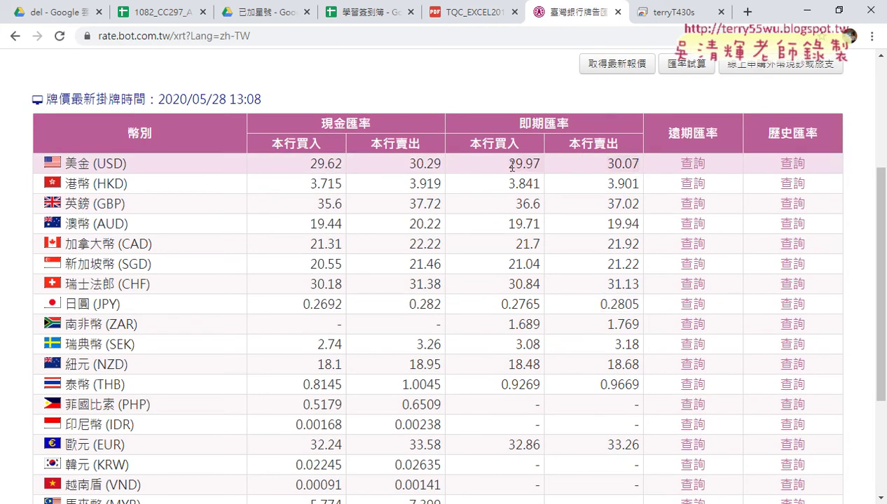
click(806, 12)
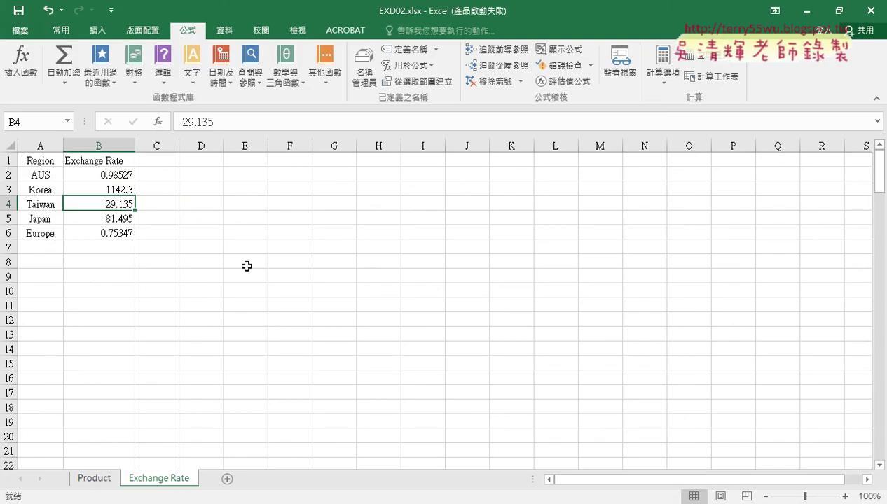
Return to the Product sheet, review G2's formula, then switch to the Bank of Taiwan rate page.
click(94, 479)
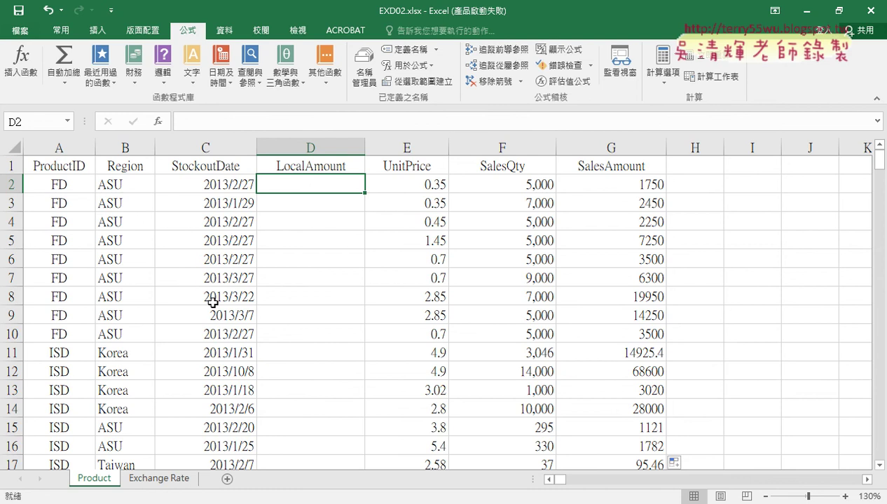
click(633, 189)
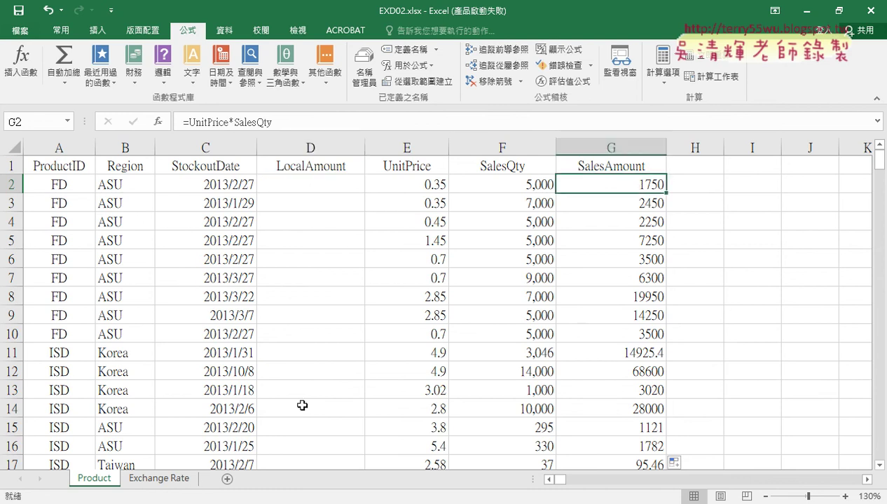
key(alt+Tab)
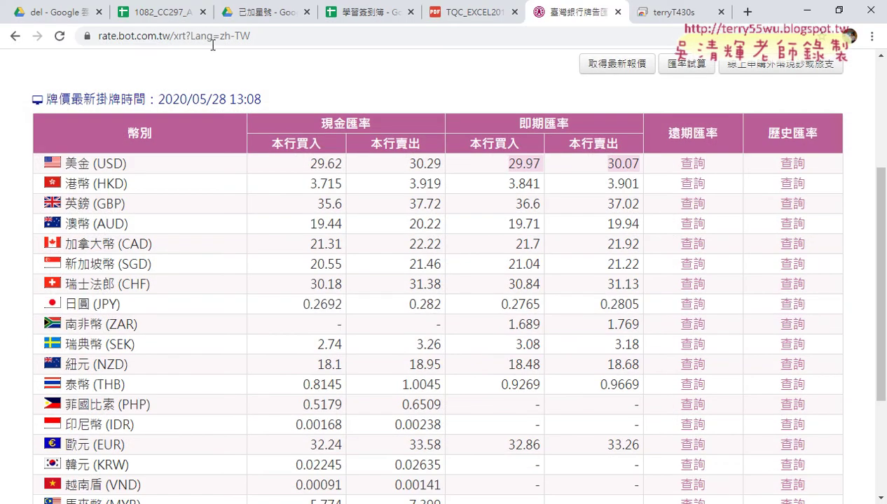
Show the 設計項目 section of the TQC_EXCEL2016題目.pdf in Chrome.
click(469, 12)
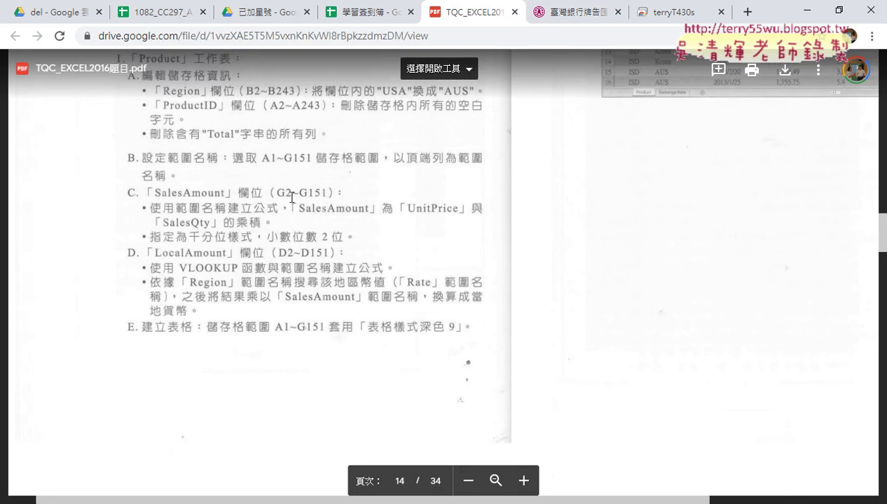
scroll(288, 195, up, 1)
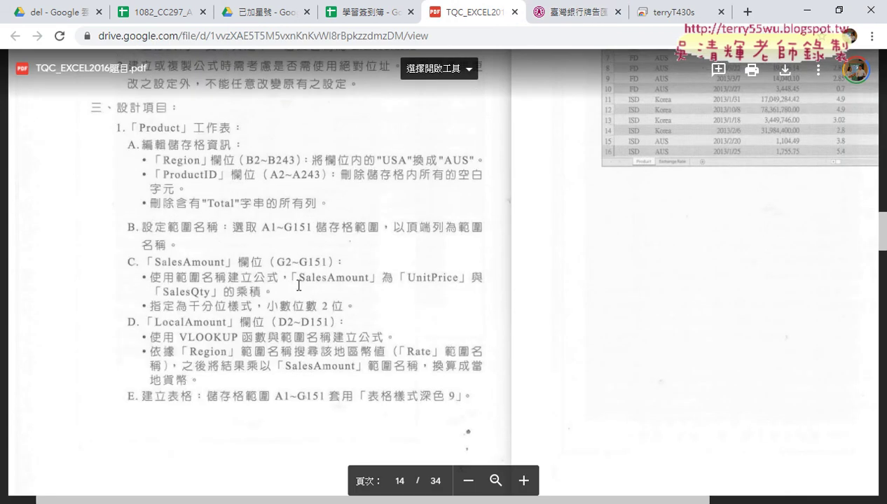